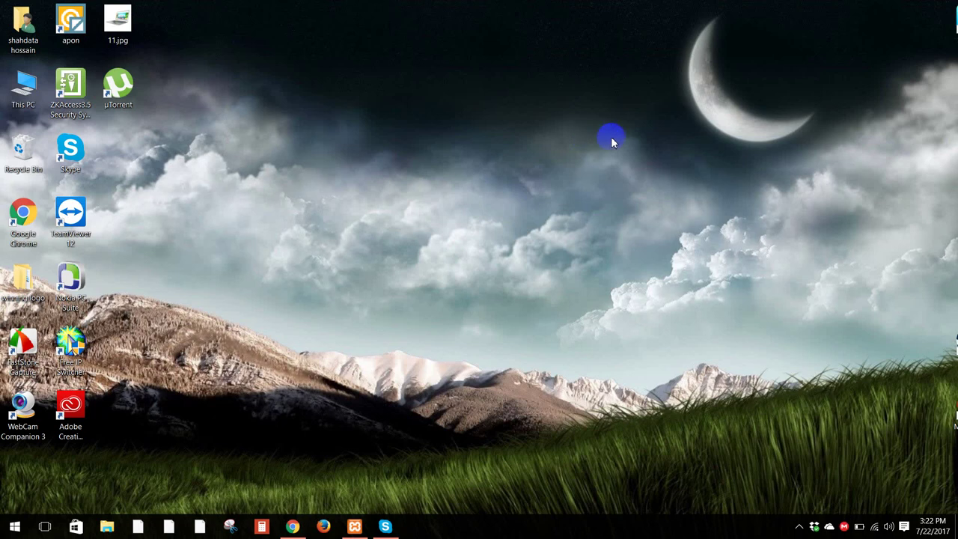
Step: Refresh the desktop several times from its right-click menu
right_click(526, 138)
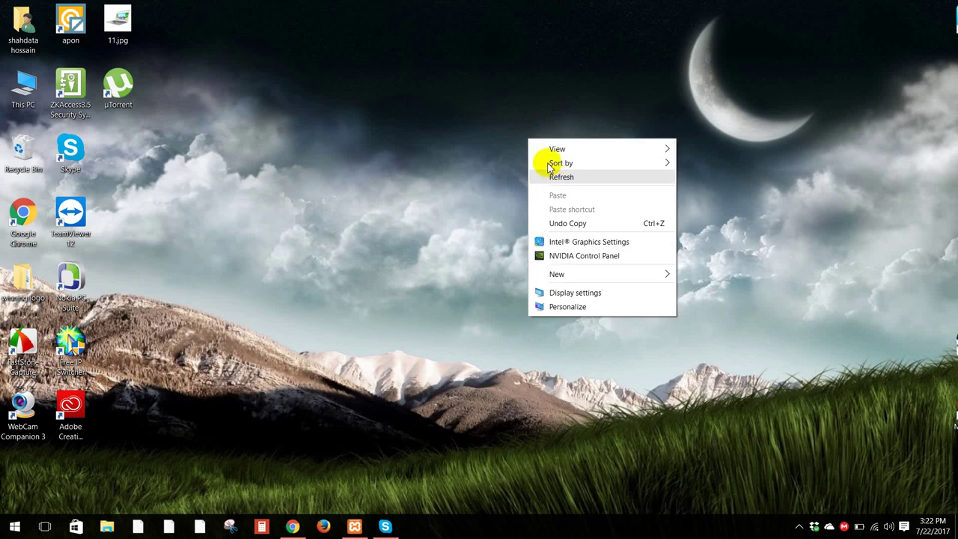
left_click(554, 175)
right_click(535, 147)
left_click(566, 184)
right_click(494, 168)
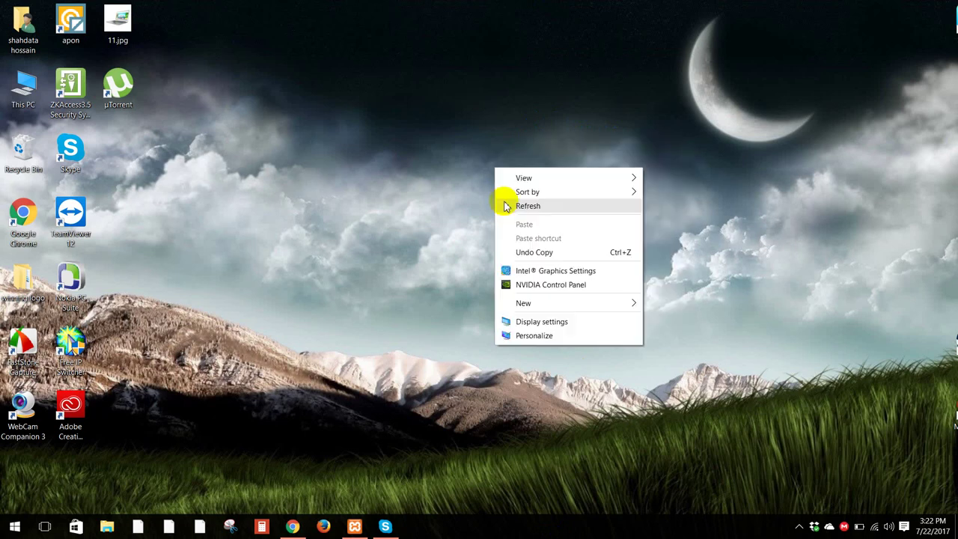
left_click(526, 205)
right_click(484, 187)
left_click(516, 227)
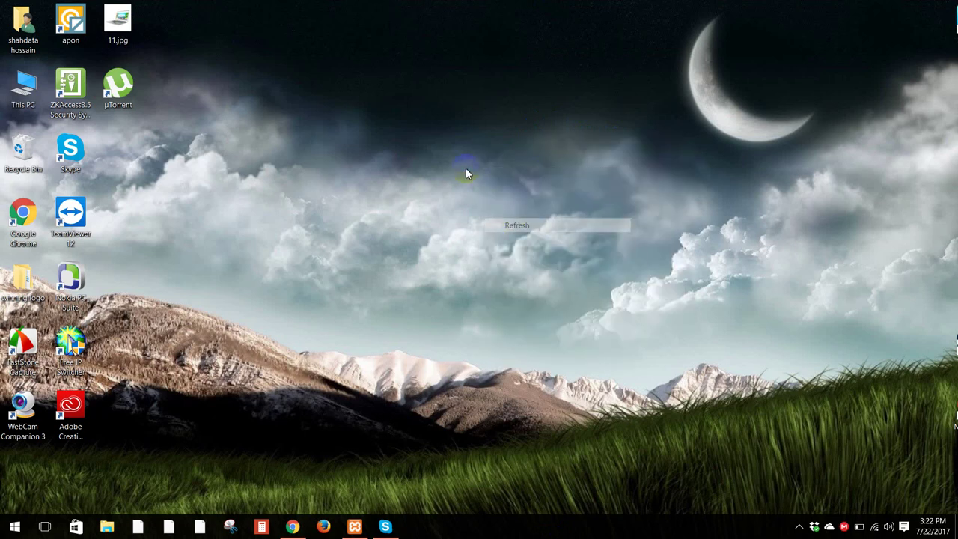
right_click(464, 168)
left_click(488, 203)
right_click(453, 157)
left_click(484, 194)
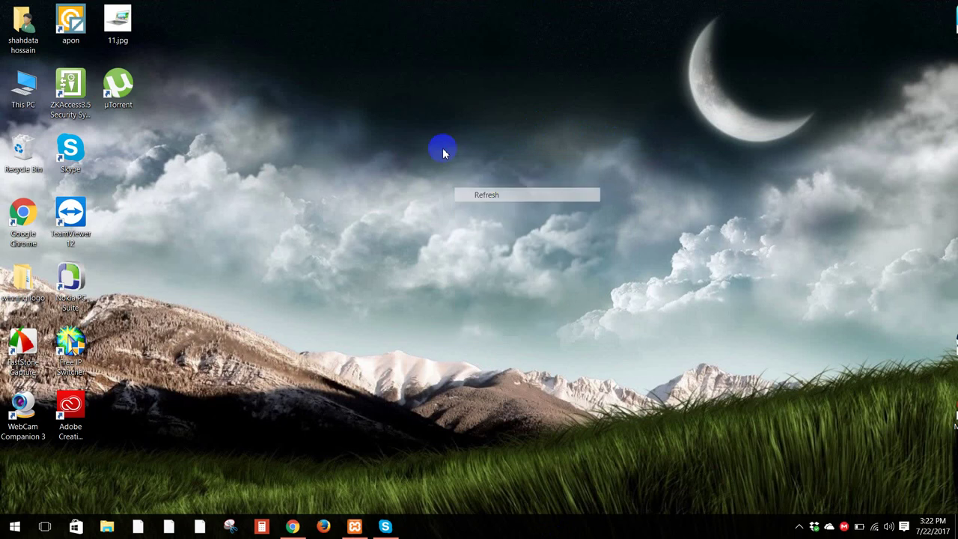
right_click(439, 147)
left_click(470, 188)
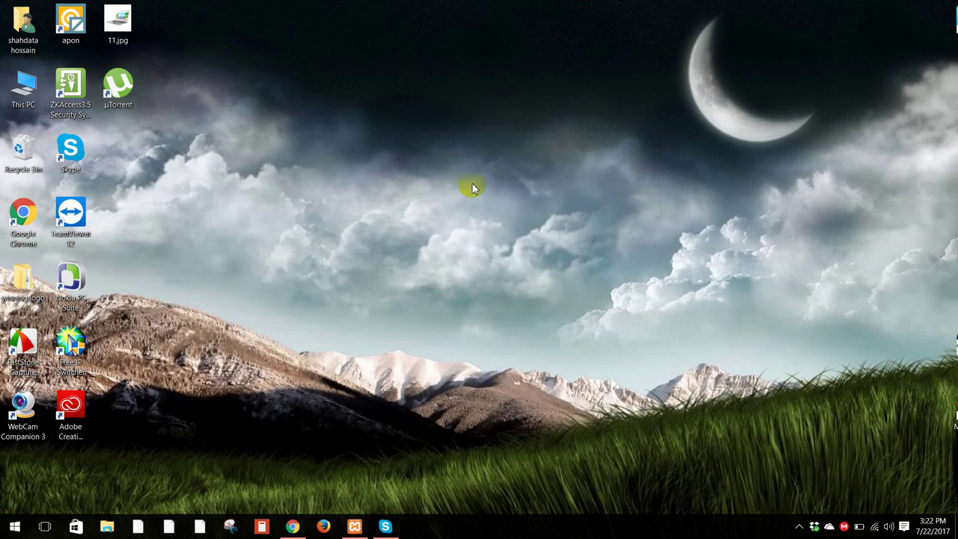
right_click(474, 121)
left_click(509, 159)
Step: Restore the browser and sign in to DBSE Wallet with the saved username and password
left_click(292, 526)
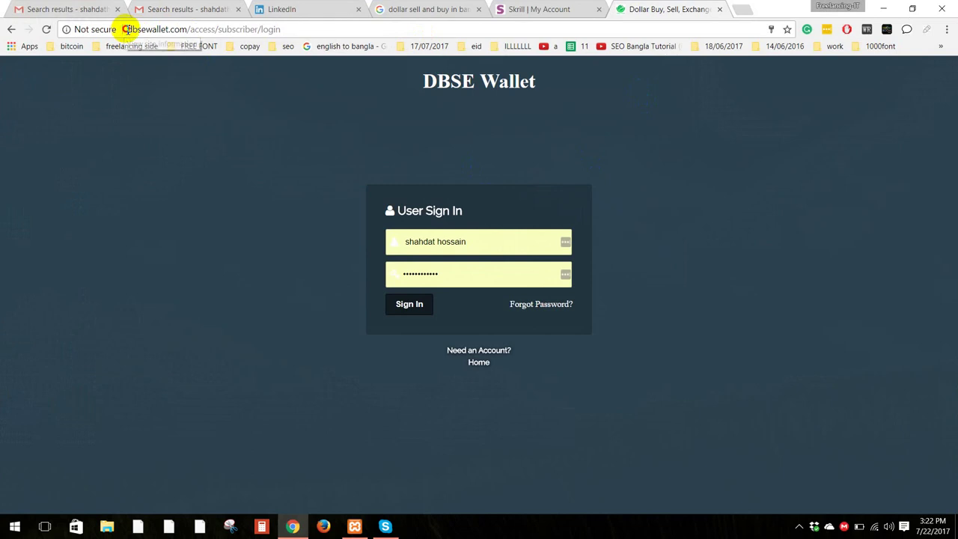
left_click_drag(125, 30, 286, 41)
left_click(251, 236)
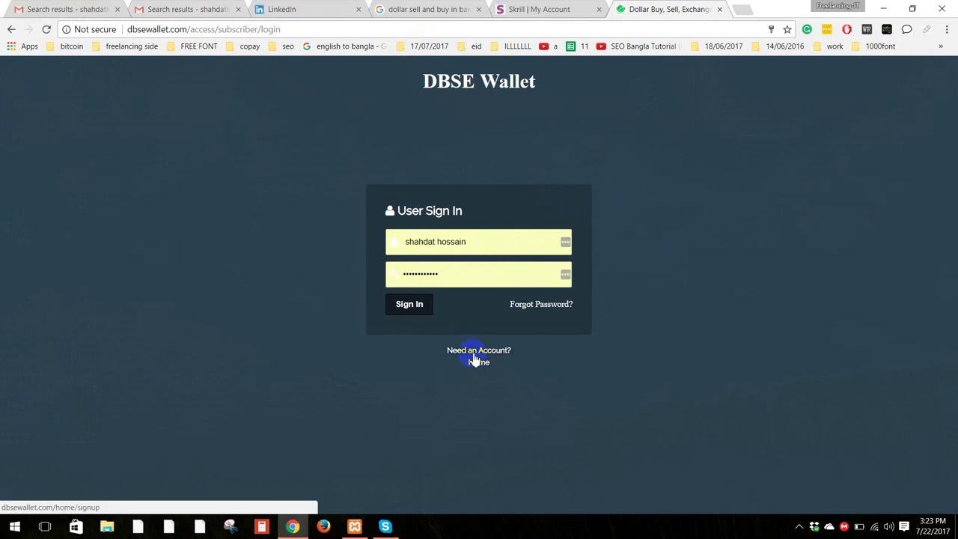
triple_click(487, 242)
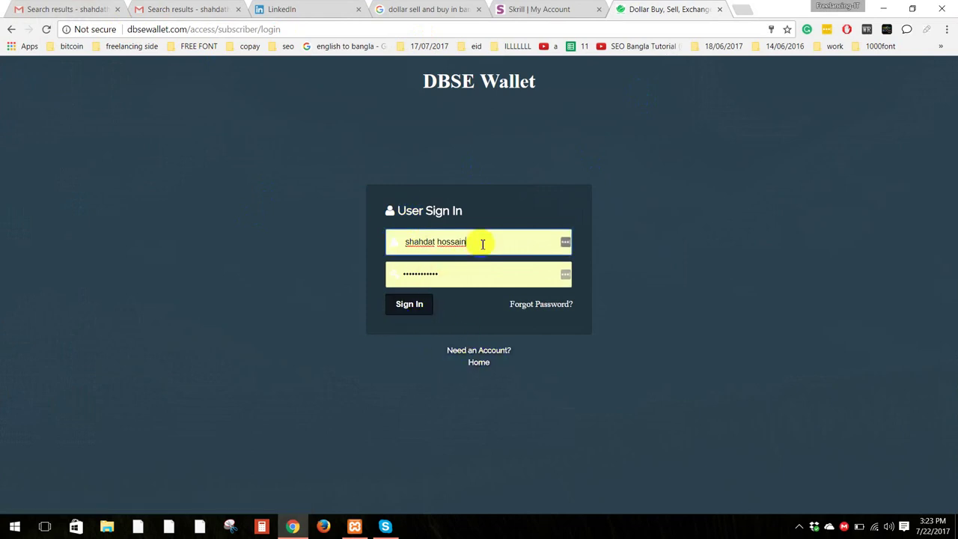
left_click(449, 281)
left_click(408, 308)
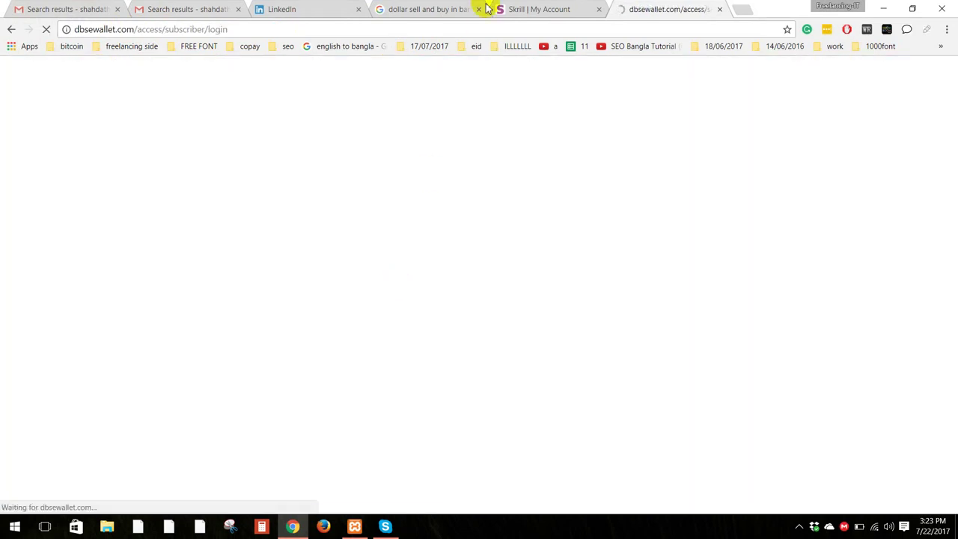
Step: Look over the Skrill account page
left_click(515, 9)
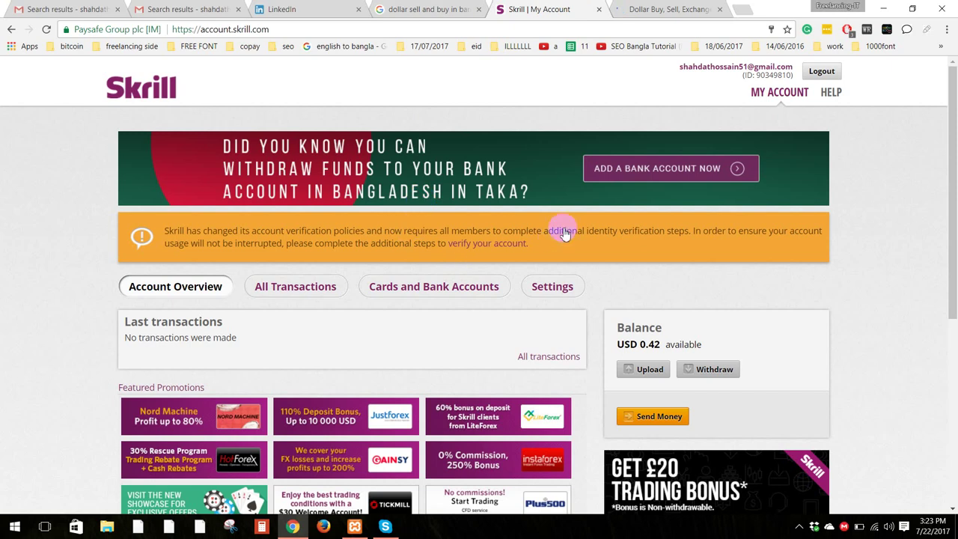
scroll(572, 236, "down", 3)
scroll(574, 239, "up", 3)
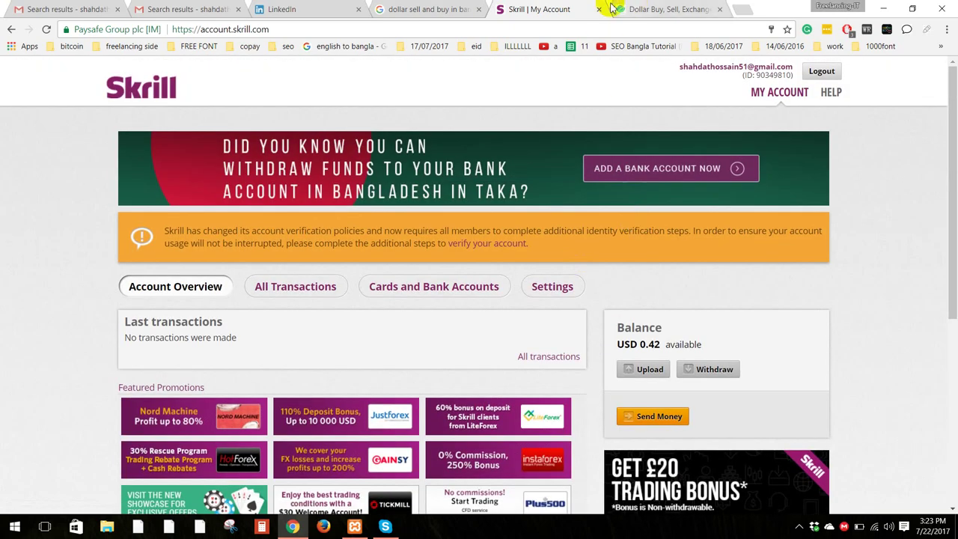
Step: Back on the DBSE Wallet dashboard, review the four completed Skrill-to-Dbbl sell transactions
left_click(648, 8)
scroll(534, 315, "down", 3)
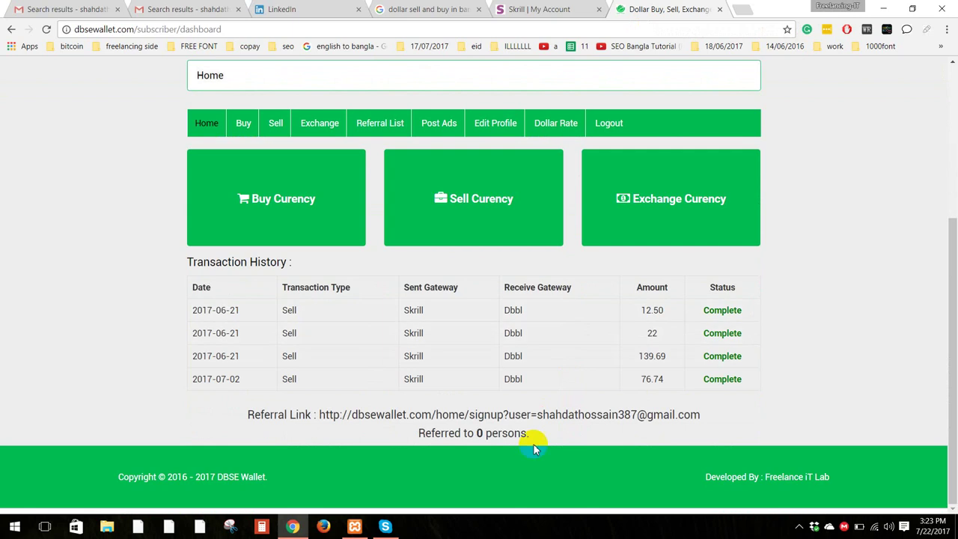
scroll(307, 337, "up", 1)
scroll(329, 359, "down", 1)
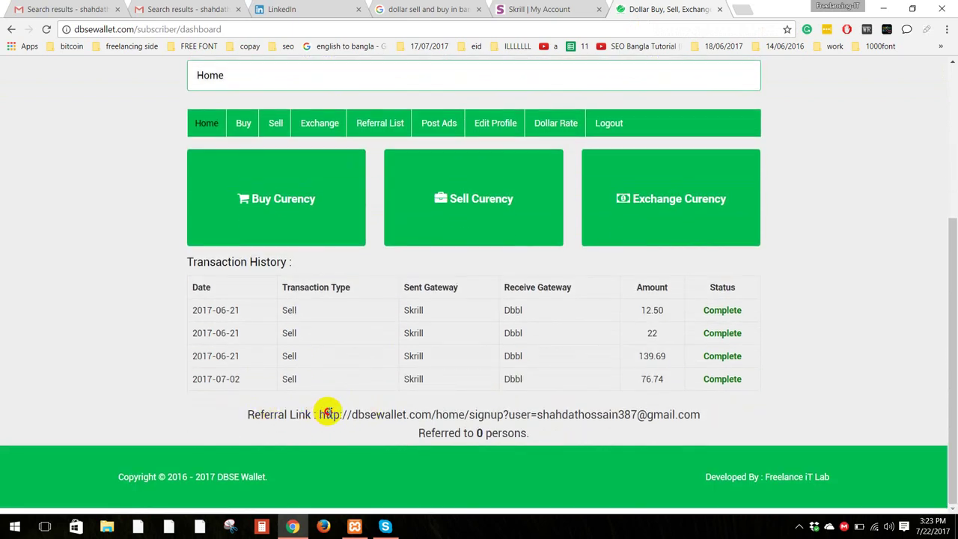
left_click_drag(319, 415, 695, 417)
left_click(718, 400)
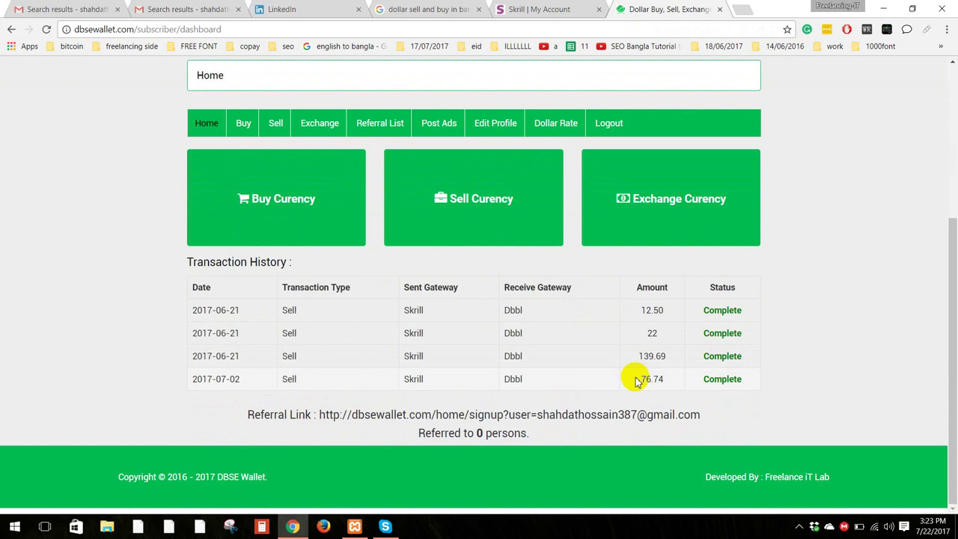
scroll(634, 378, "up", 1)
scroll(633, 378, "up", 3)
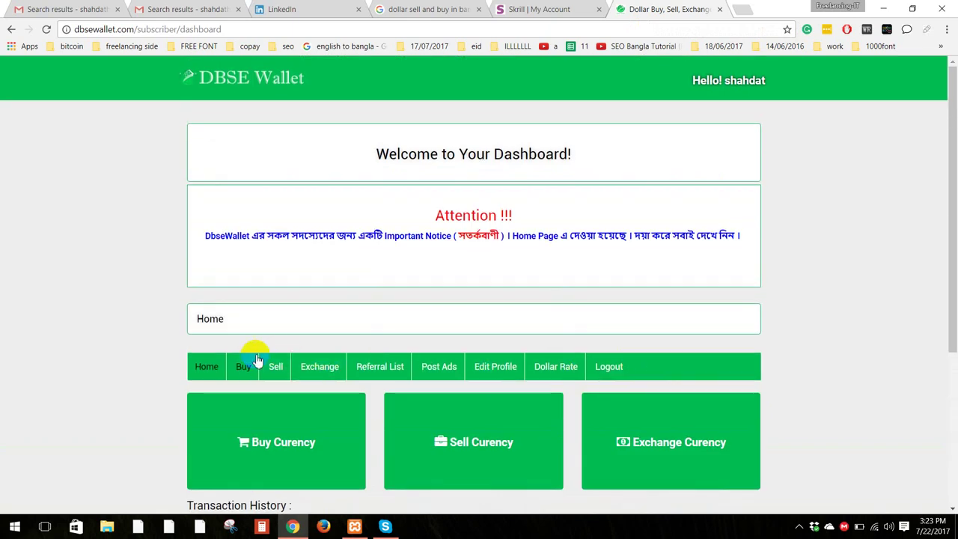
scroll(290, 320, "down", 2)
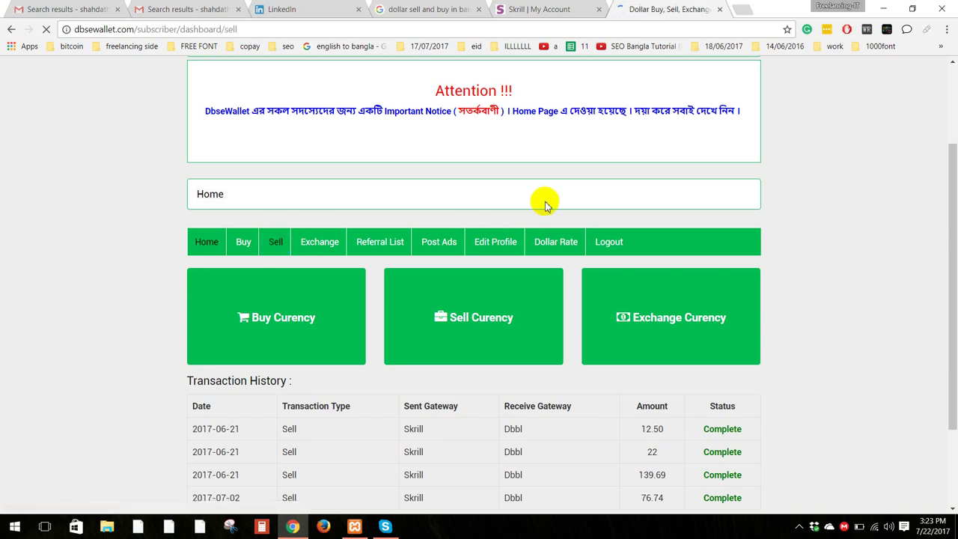
Step: Glance at the Skrill tab, then return to the DBSE Wallet Sell page
left_click(545, 9)
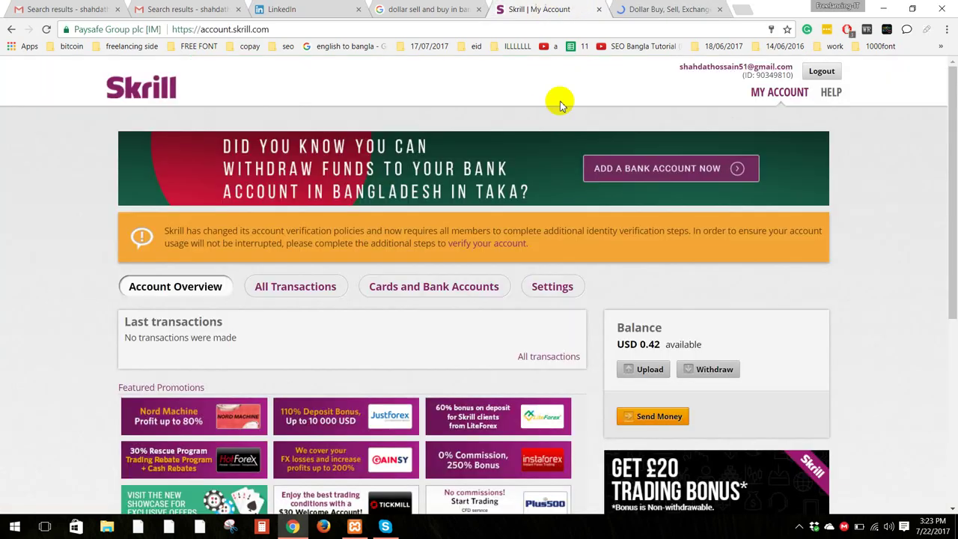
key("ctrl+Tab")
scroll(369, 288, "down", 1)
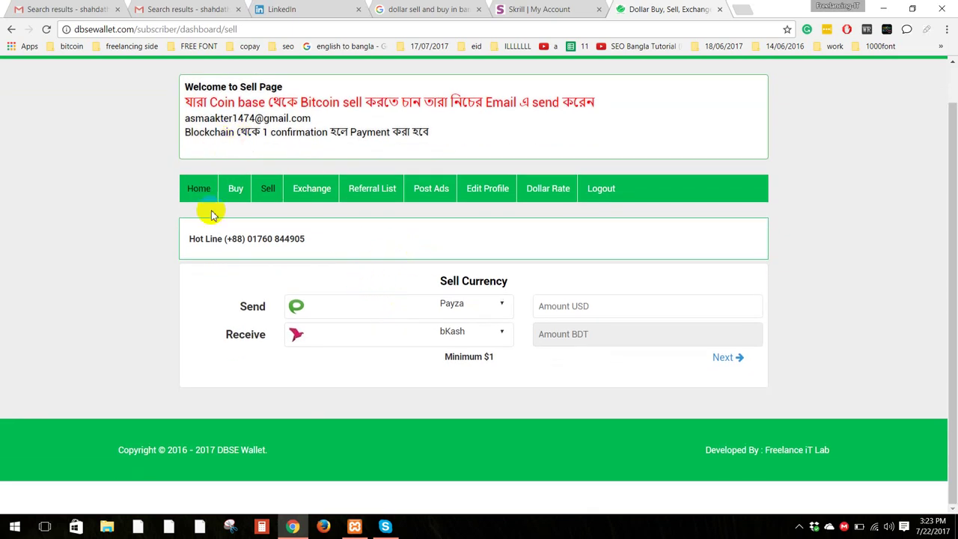
Step: Note the Hot Line number and open the Send gateway list, currently Payza
left_click_drag(303, 241, 233, 237)
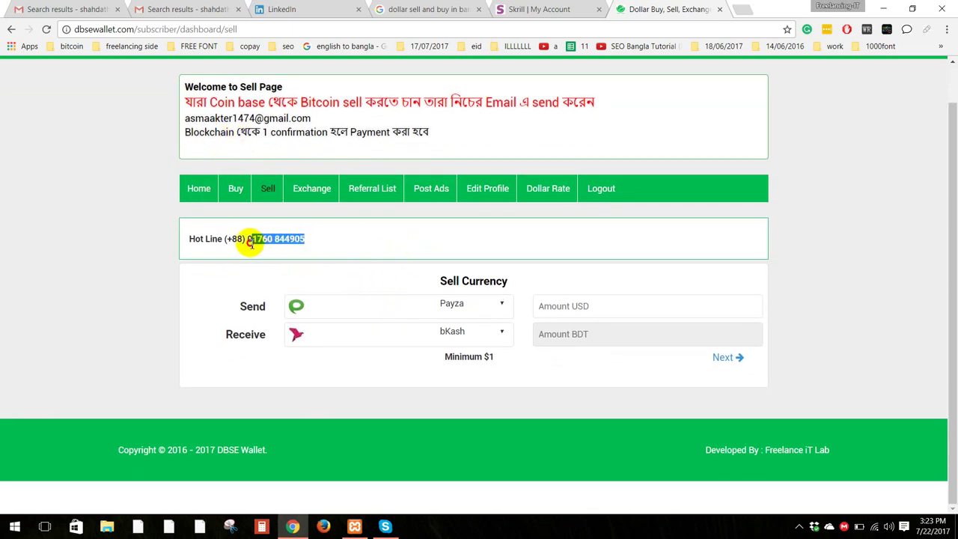
left_click(309, 239)
left_click_drag(309, 241, 253, 238)
left_click(307, 239)
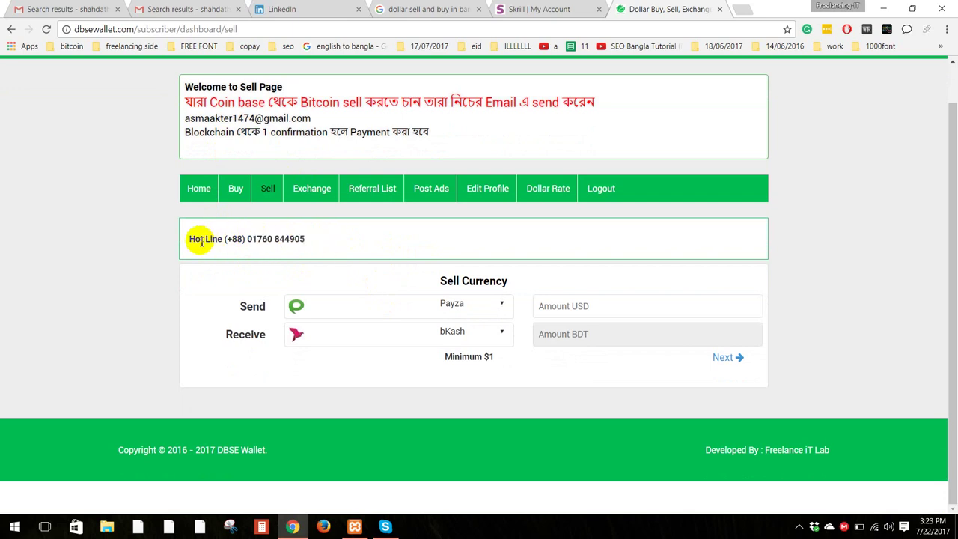
left_click_drag(191, 238, 257, 236)
left_click(315, 237)
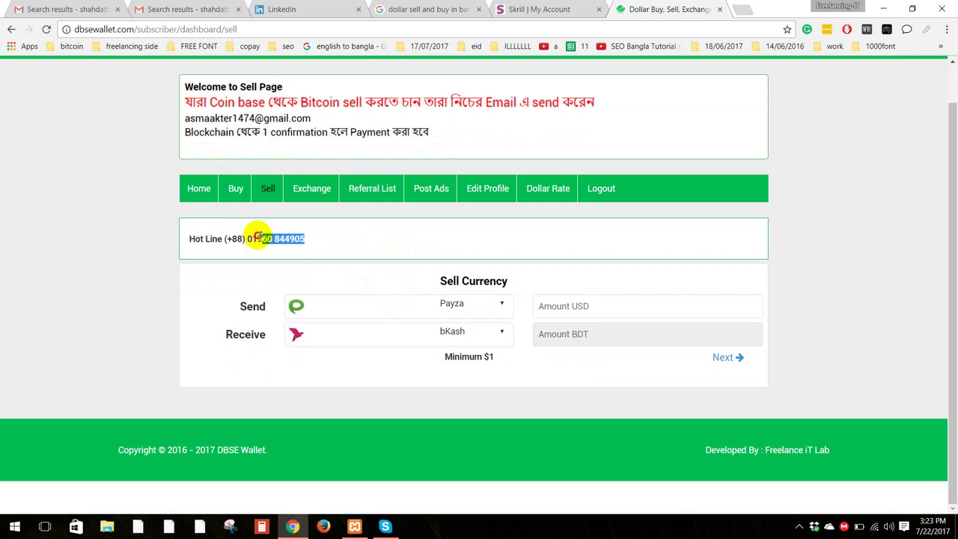
left_click(312, 239)
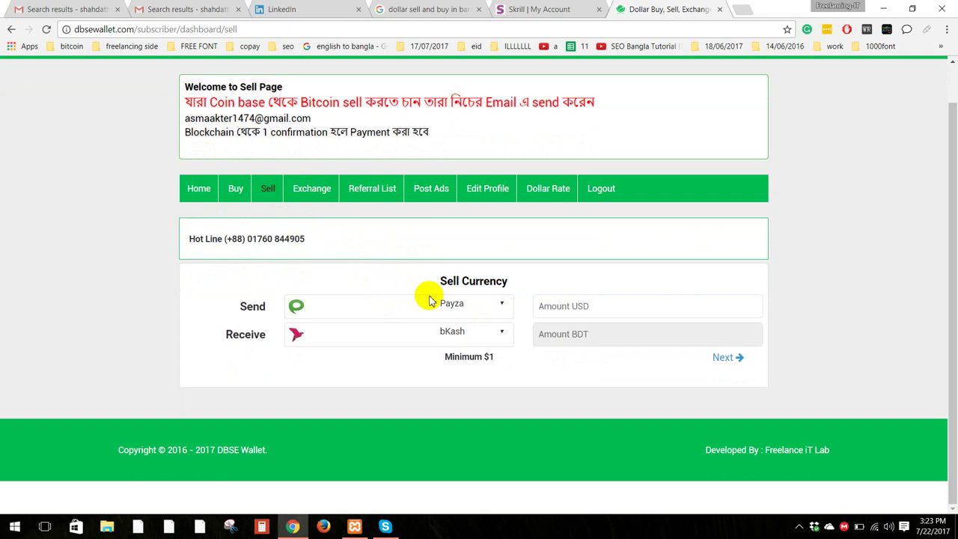
left_click(475, 304)
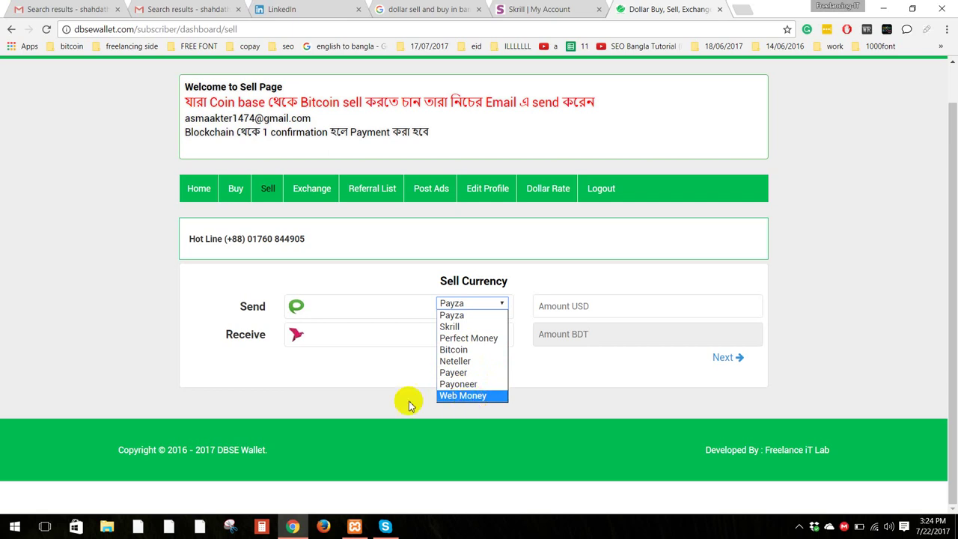
Step: Set Send to Skrill and Receive to DBBL, and start the Amount USD field
left_click(366, 387)
left_click(484, 341)
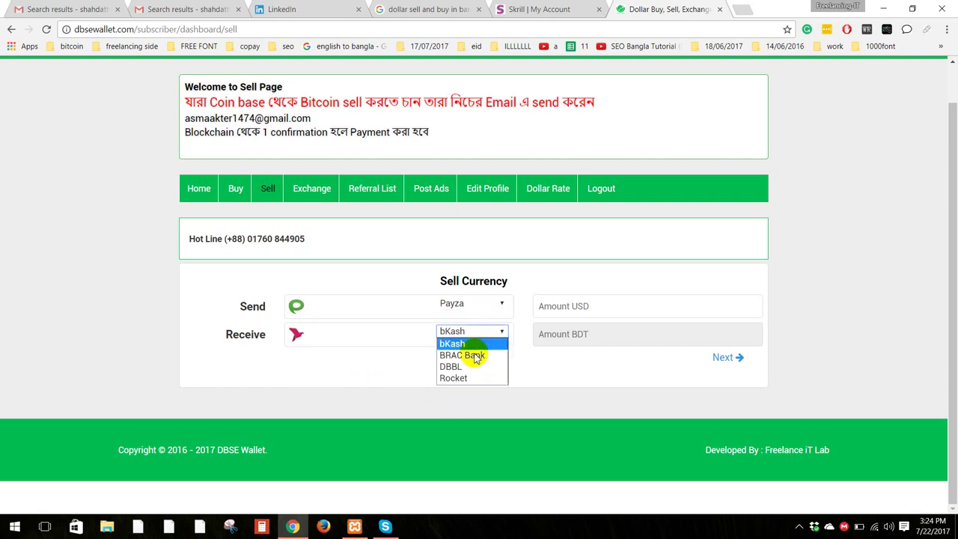
left_click(383, 368)
left_click(439, 313)
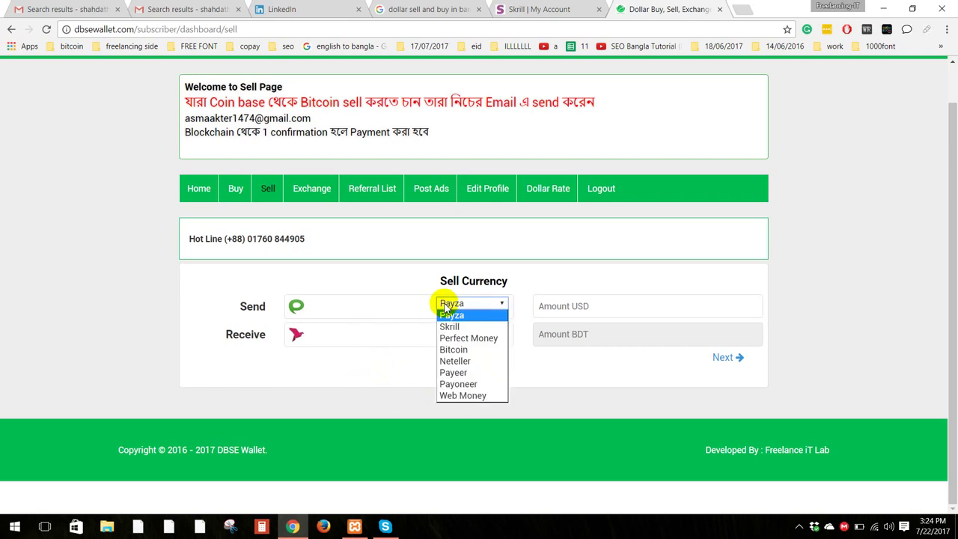
left_click(449, 329)
left_click(475, 332)
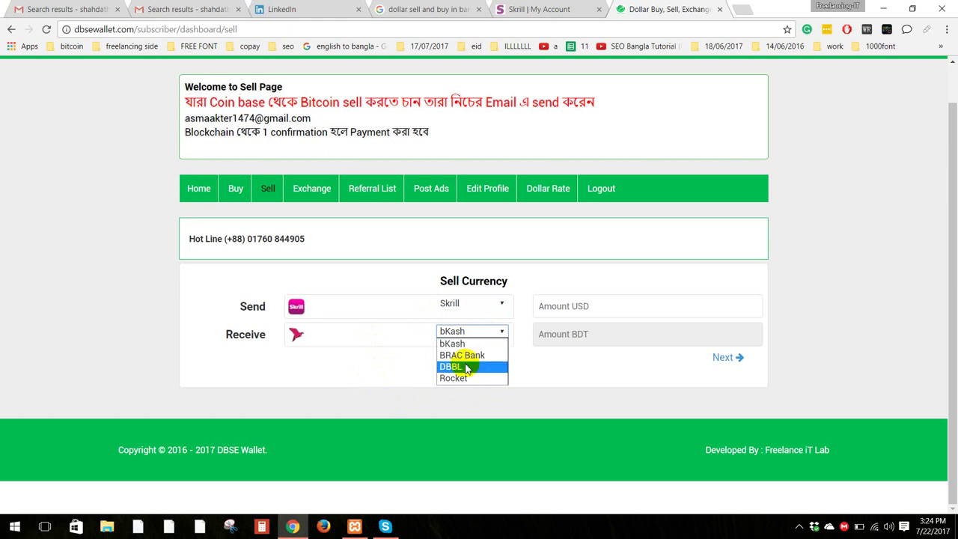
left_click(466, 368)
left_click(599, 302)
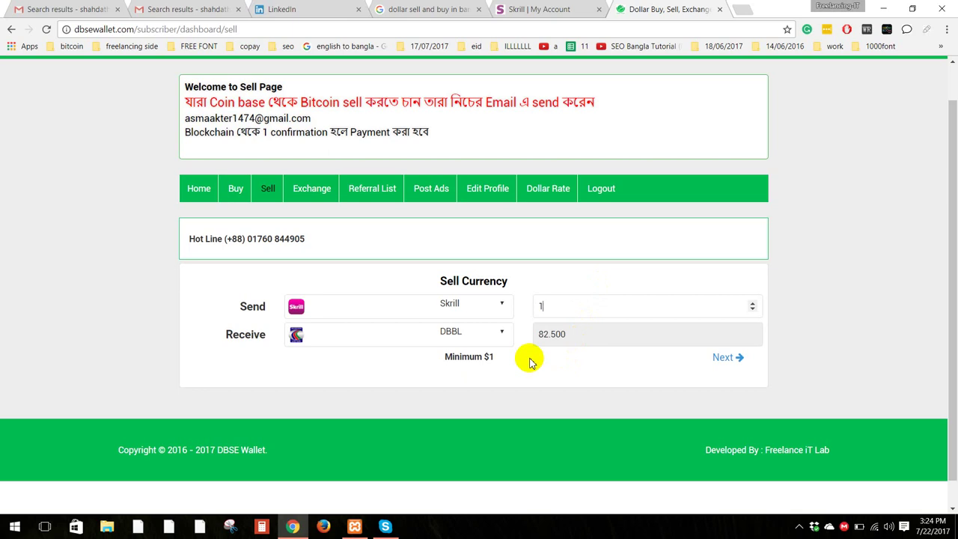
Step: Check the Skrill balance and return to the Sell form showing 1 USD = 82.500 BDT
left_click(557, 9)
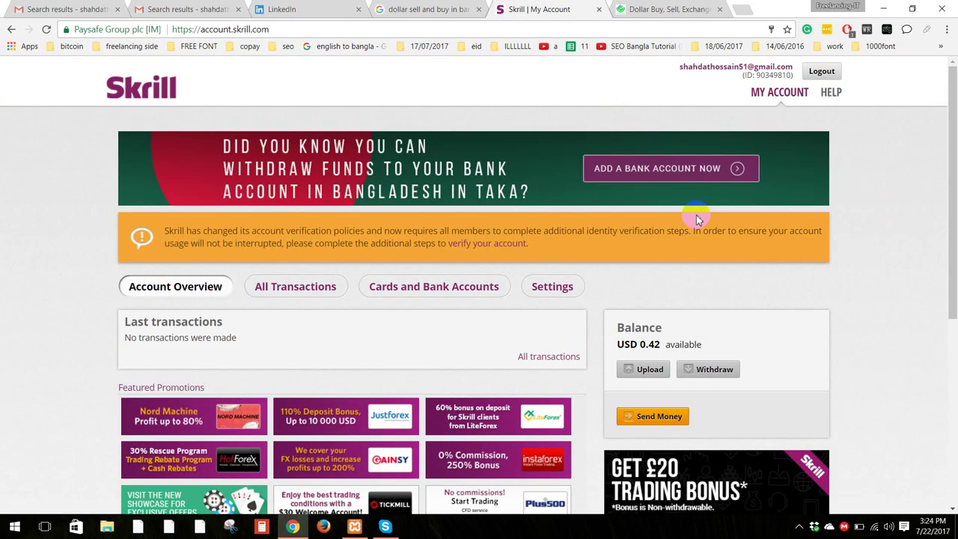
left_click_drag(661, 344, 648, 345)
right_click(648, 346)
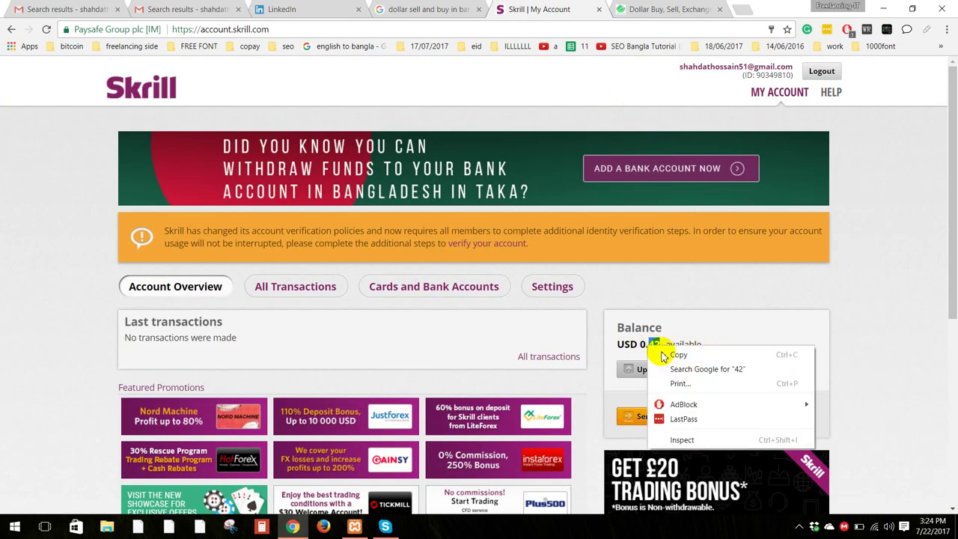
left_click(662, 9)
left_click(662, 9)
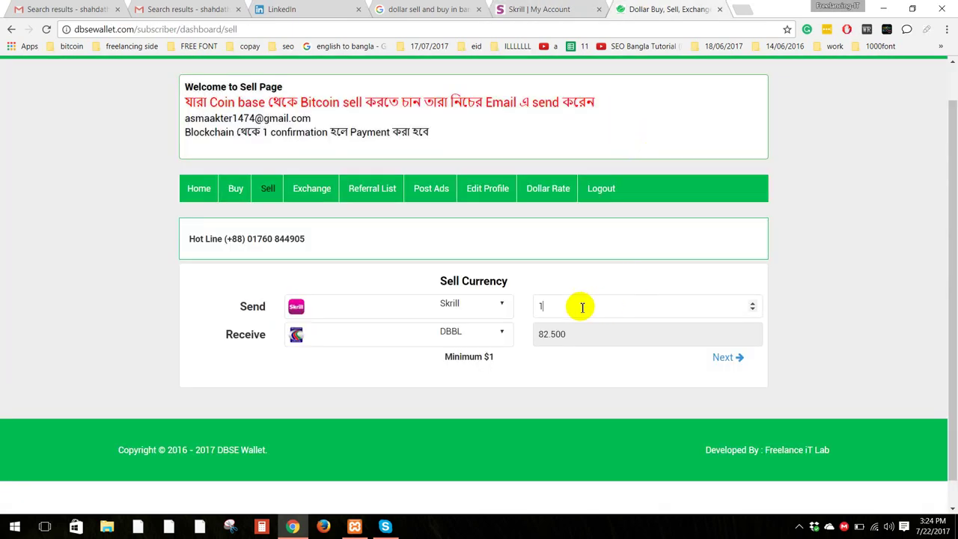
Step: Continue to the sell details step and review the recipient address and hot line
left_click(724, 359)
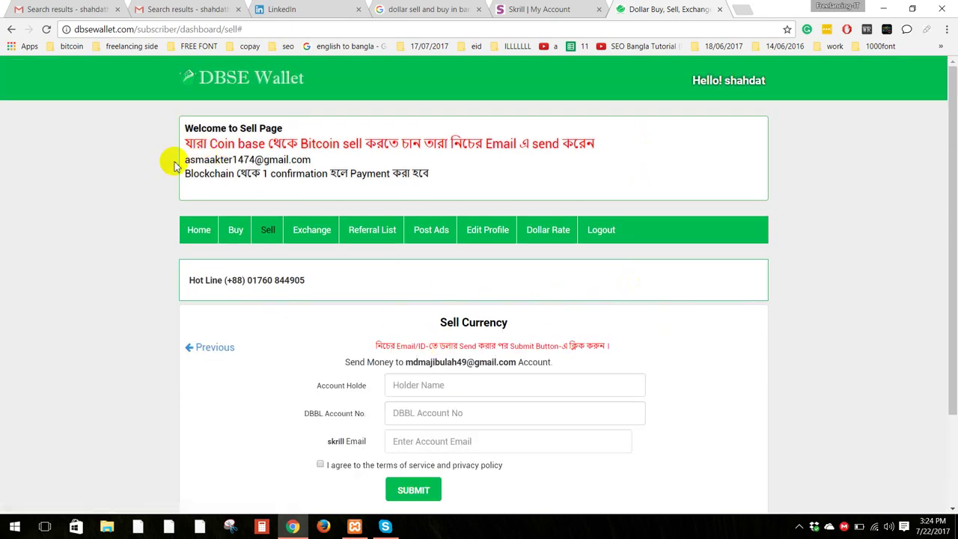
left_click_drag(180, 160, 309, 160)
left_click(314, 158)
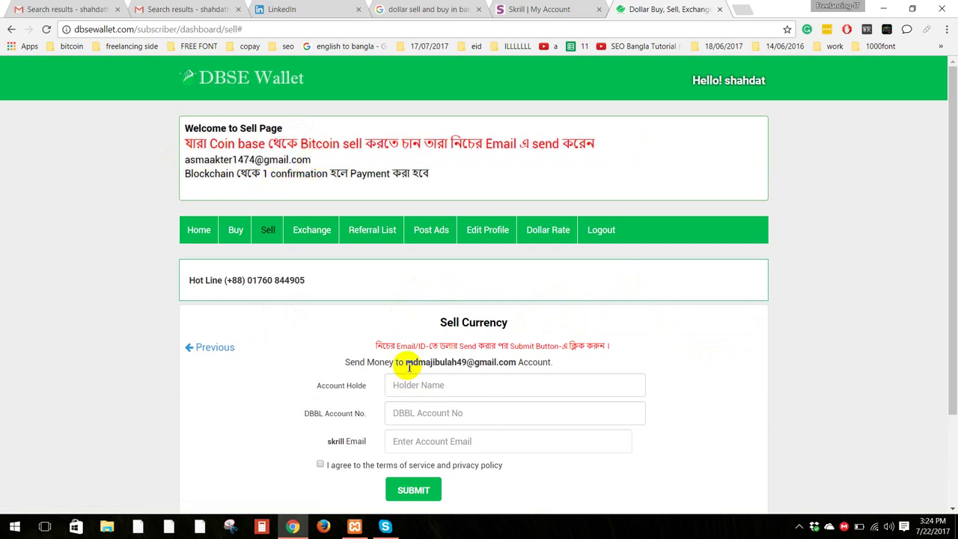
left_click_drag(408, 363, 515, 364)
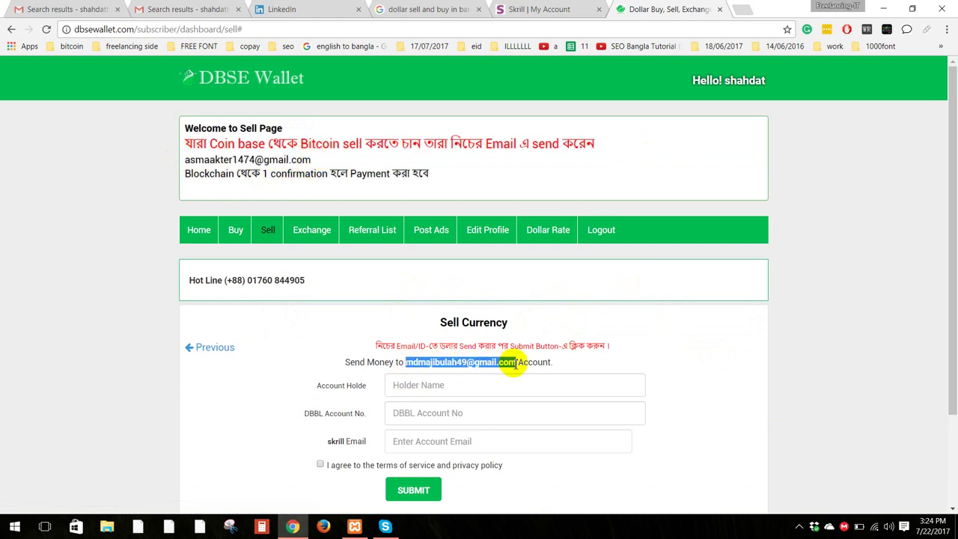
left_click(513, 362)
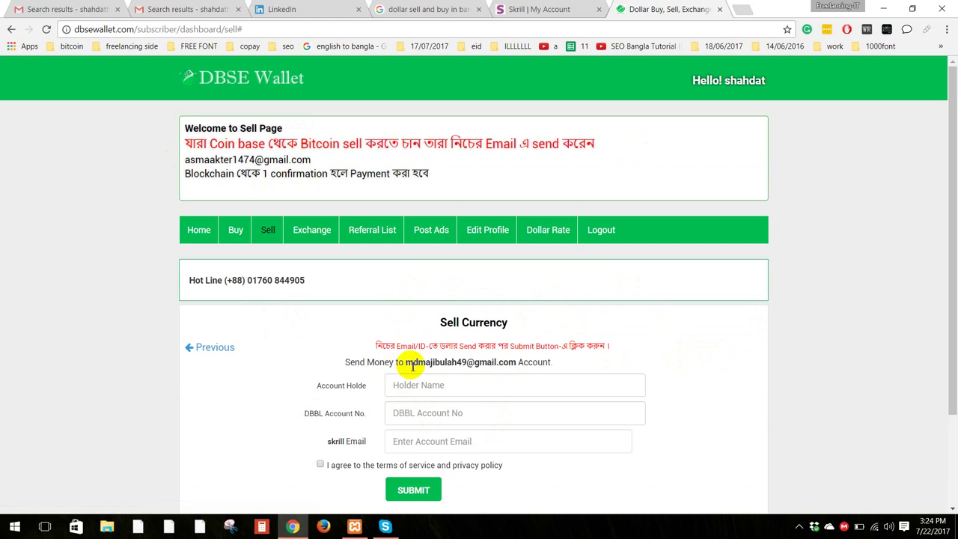
left_click_drag(189, 160, 315, 161)
left_click(315, 161)
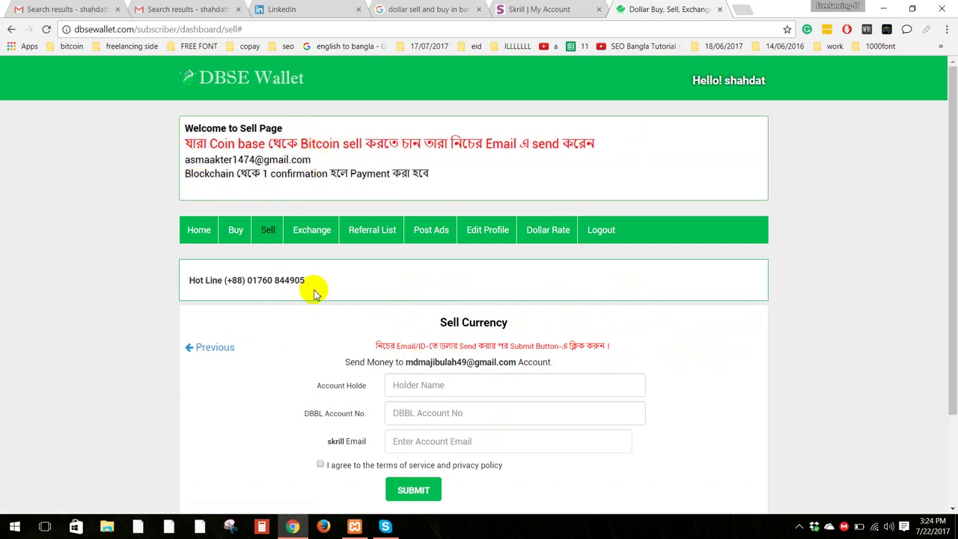
left_click_drag(306, 282, 310, 281)
left_click(523, 362)
Step: Fill in the account holder name and the DBBL account number
left_click(455, 387)
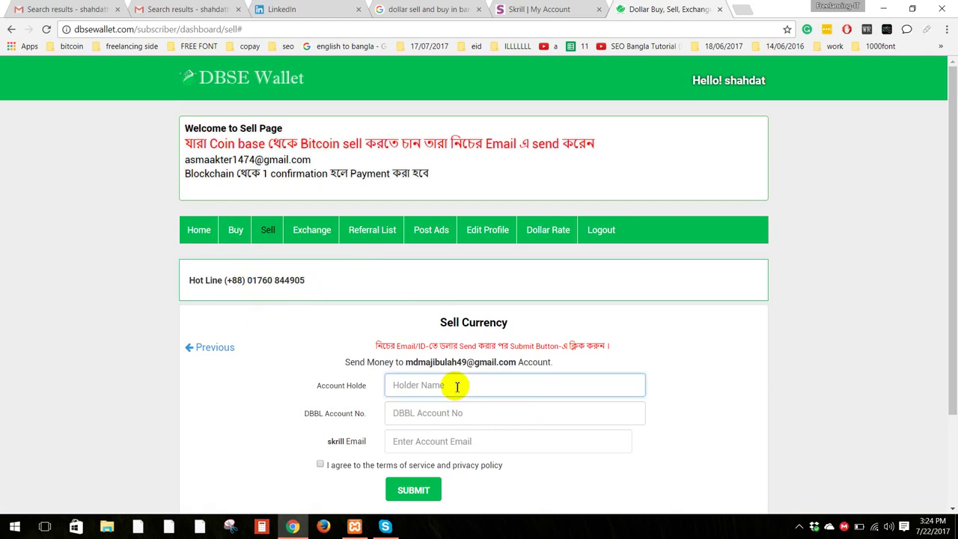
scroll(455, 387, "down", 1)
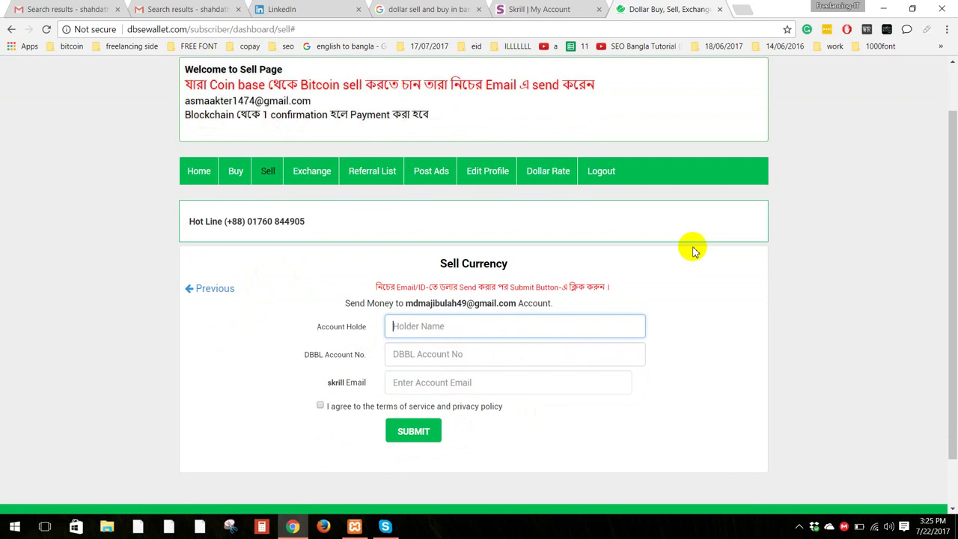
scroll(689, 240, "up", 1)
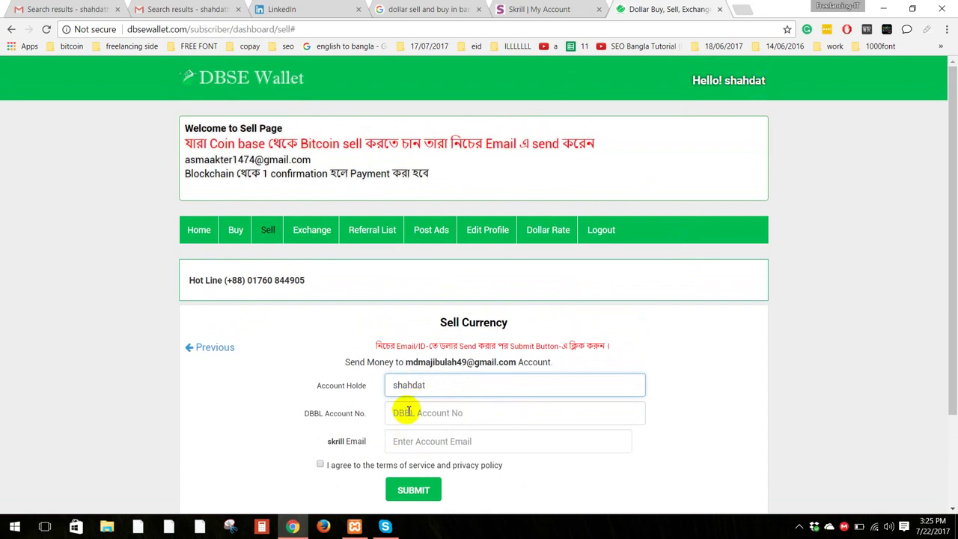
left_click(421, 413)
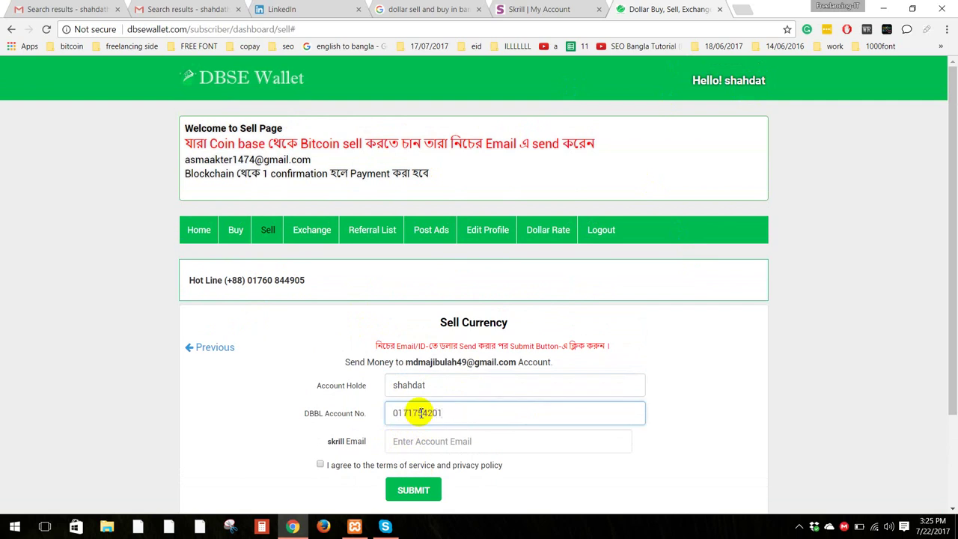
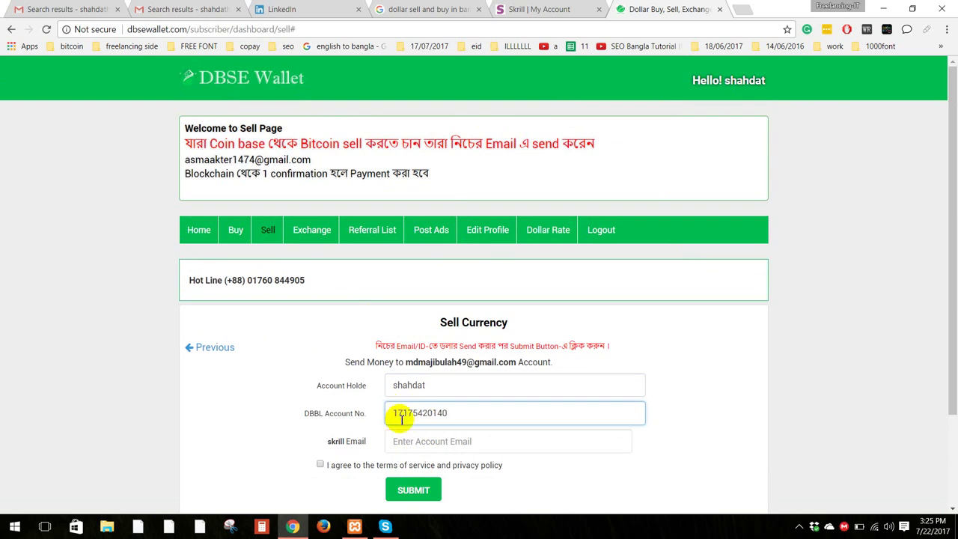
scroll(452, 399, "down", 1)
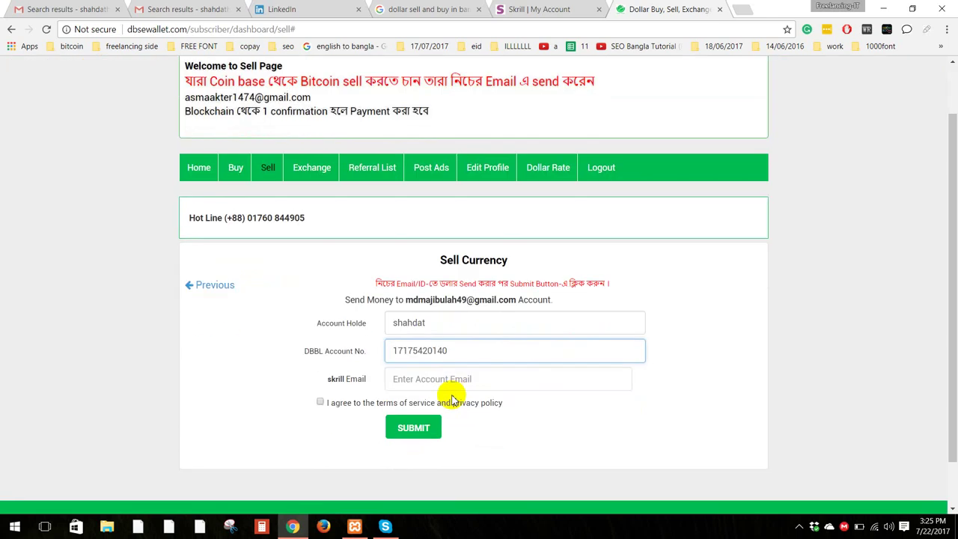
left_click(431, 373)
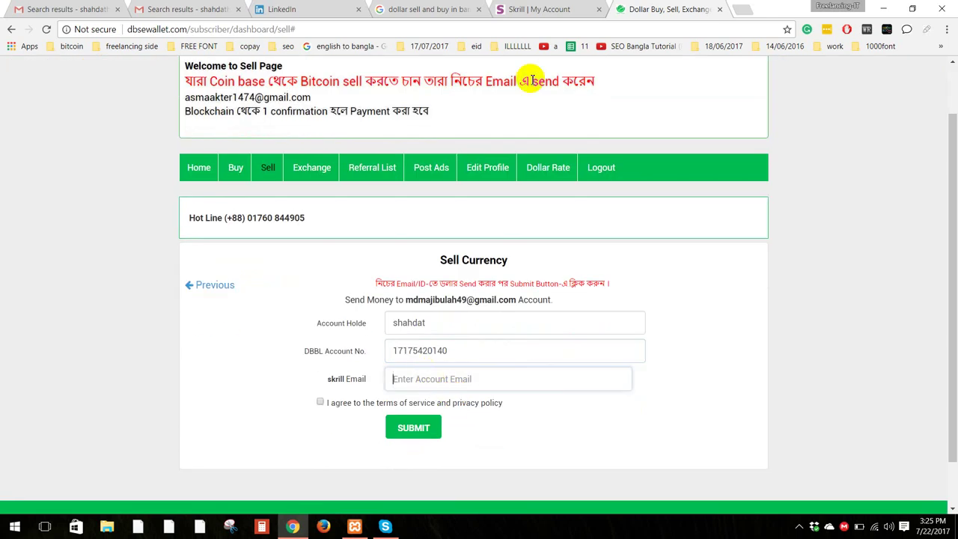
Step: Copy the Skrill account email from the Skrill tab into the skrill Email field
left_click(536, 9)
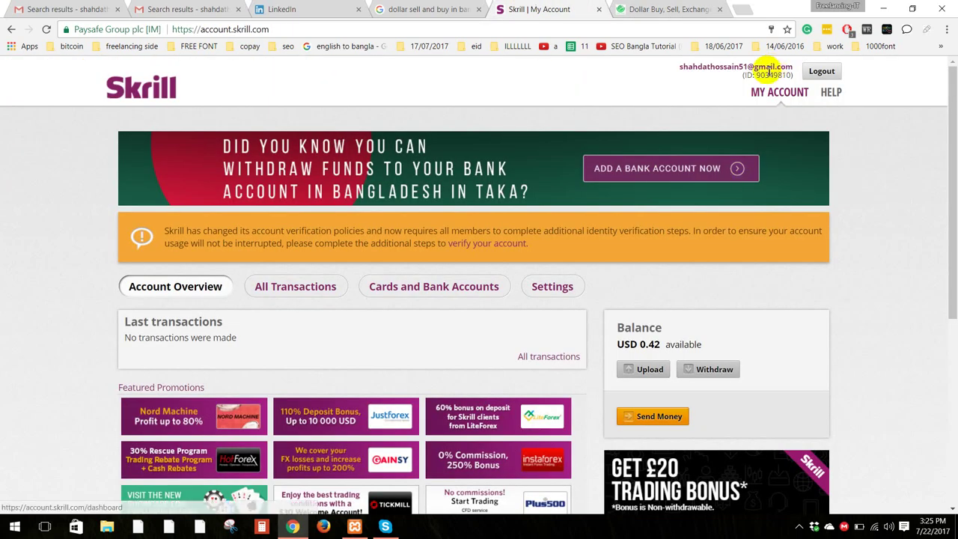
triple_click(722, 67)
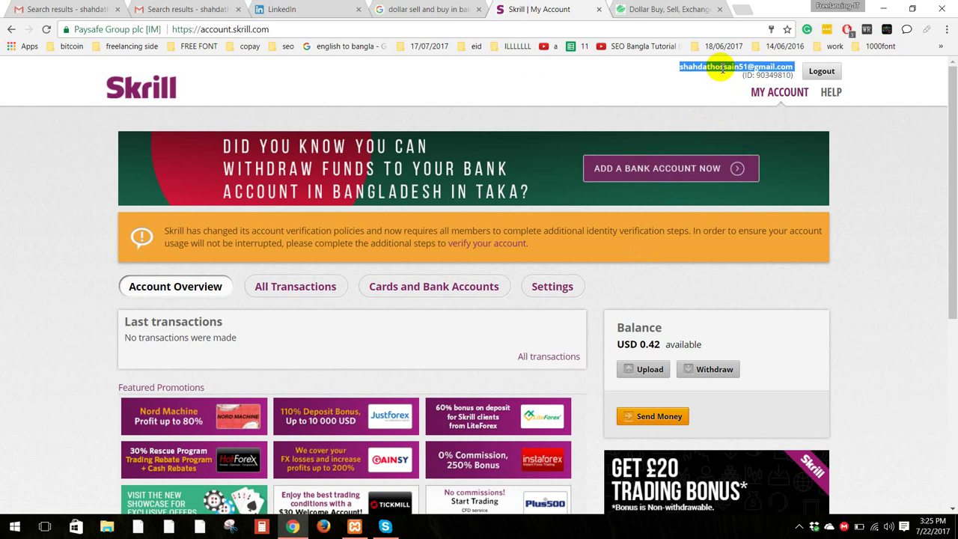
right_click(722, 67)
left_click(729, 76)
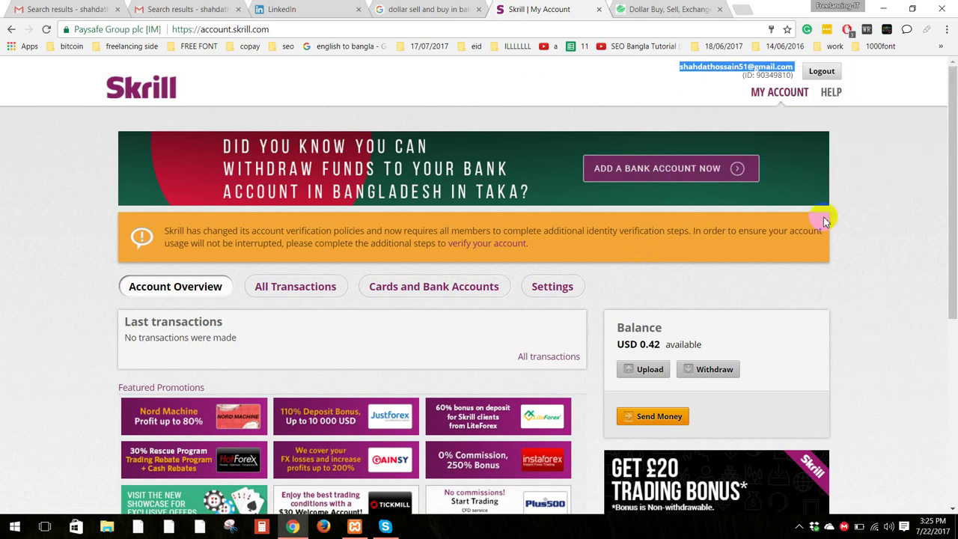
left_click(909, 226)
left_click(668, 9)
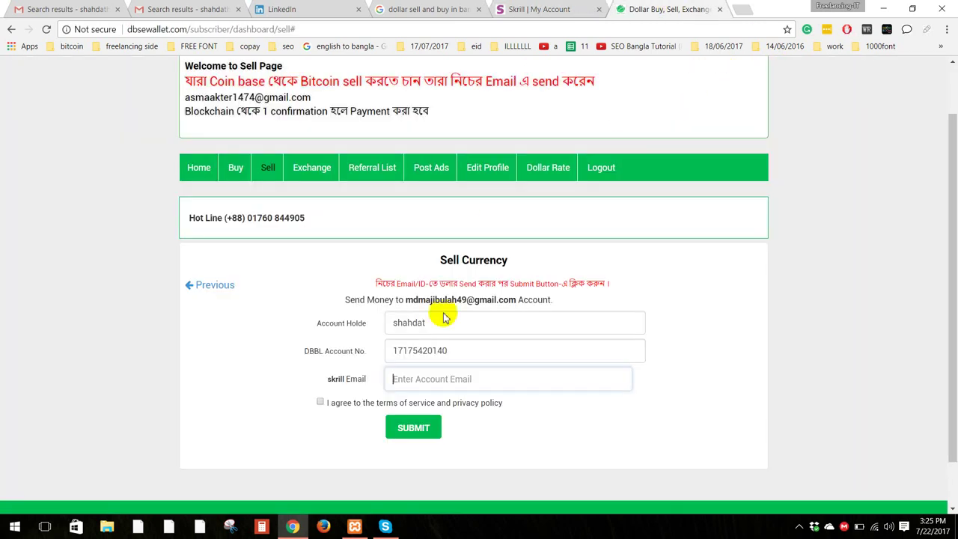
left_click(441, 379)
key("ctrl+v")
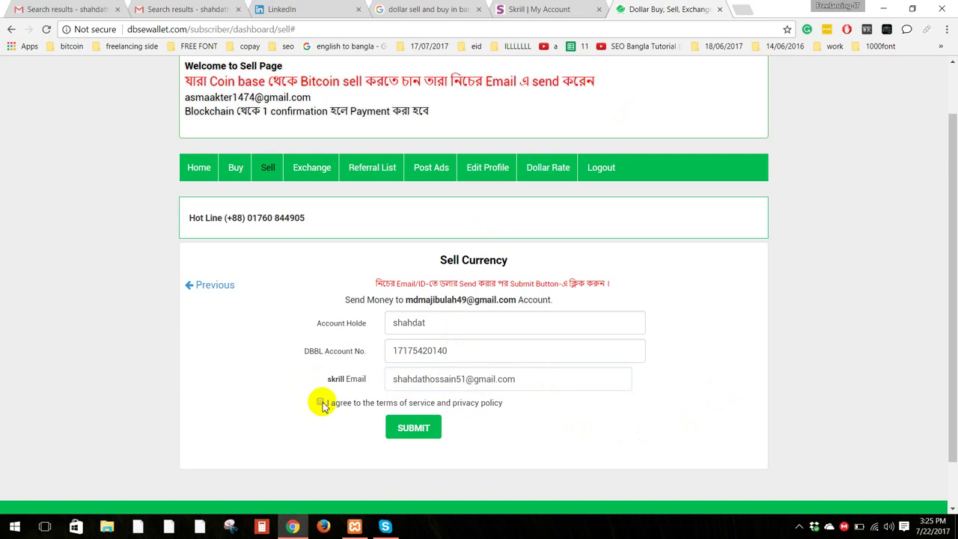
Step: Recheck the send amount of 1, then copy the Send Money to address
left_click(214, 287)
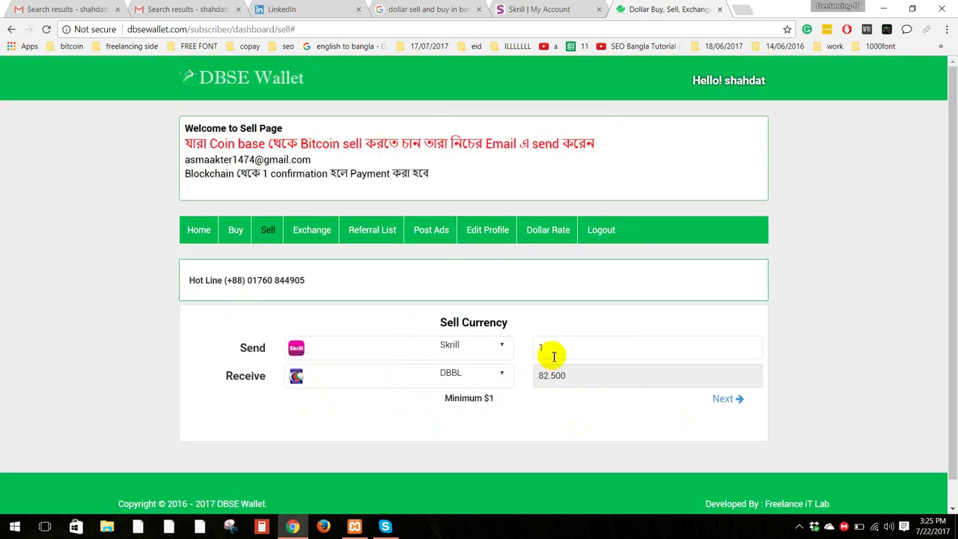
left_click_drag(537, 345, 537, 347)
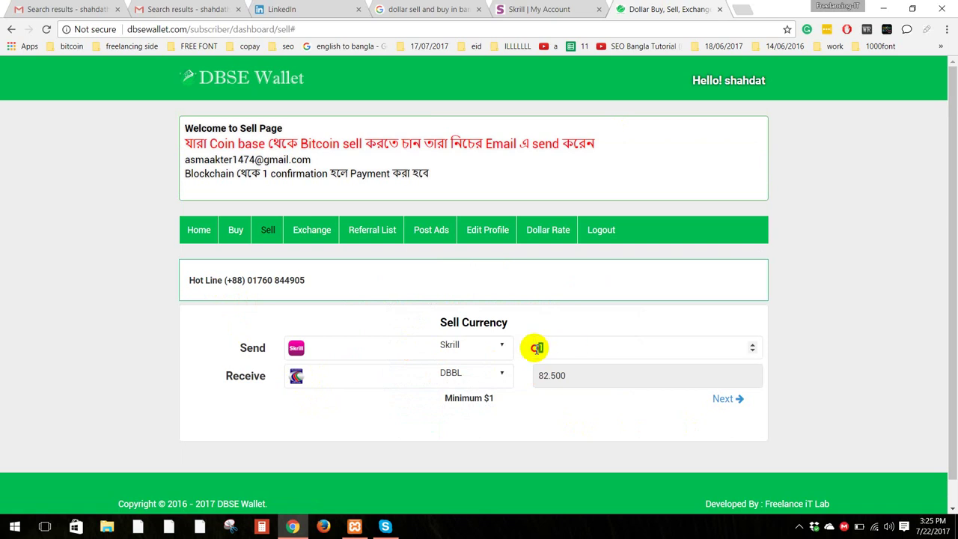
left_click(723, 402)
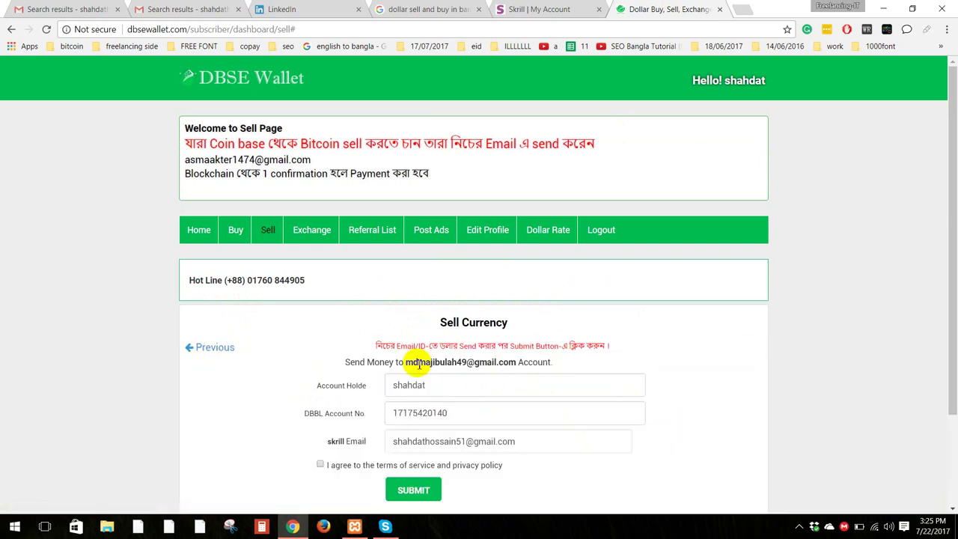
left_click_drag(408, 361, 411, 364)
left_click(514, 360)
right_click(415, 360)
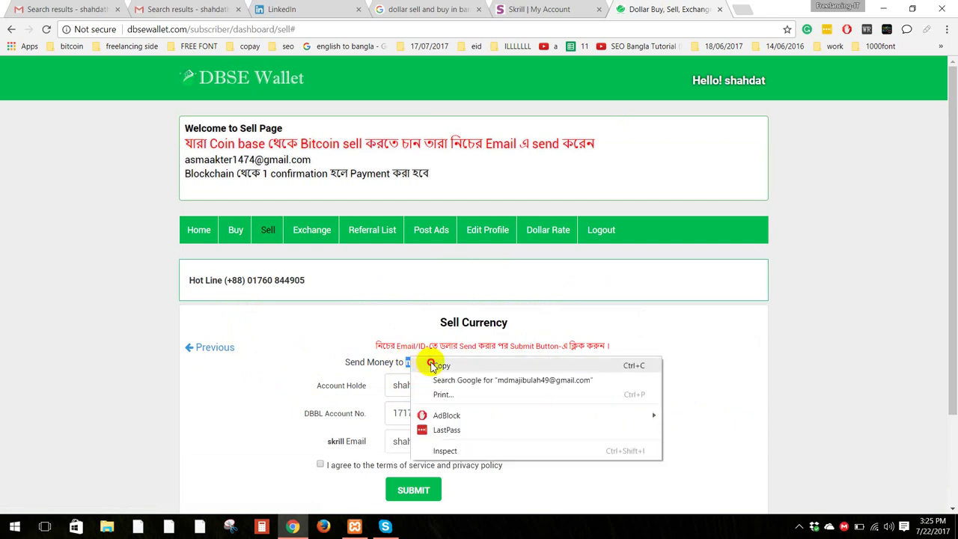
Step: Start a new Skrill money transfer to the copied recipient address
left_click(445, 367)
left_click(539, 9)
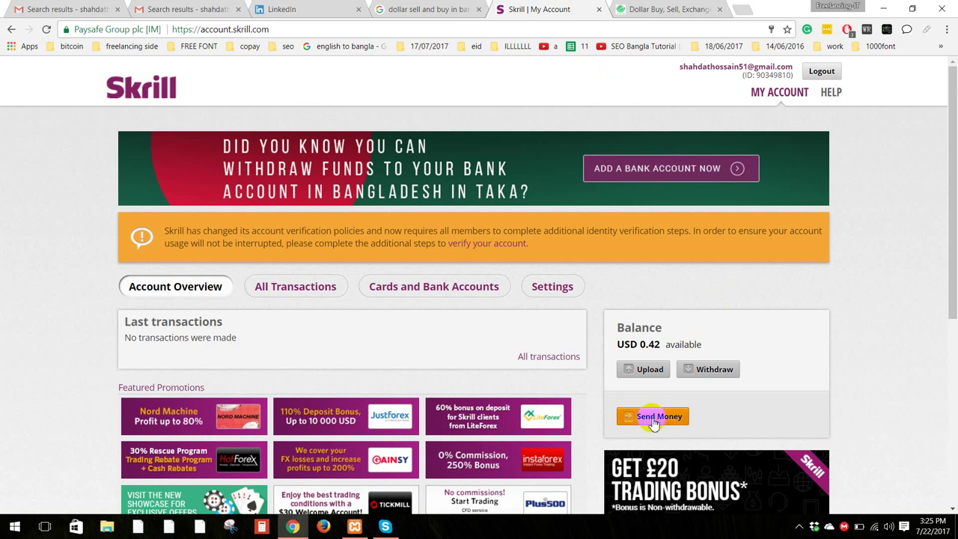
scroll(673, 367, "down", 2)
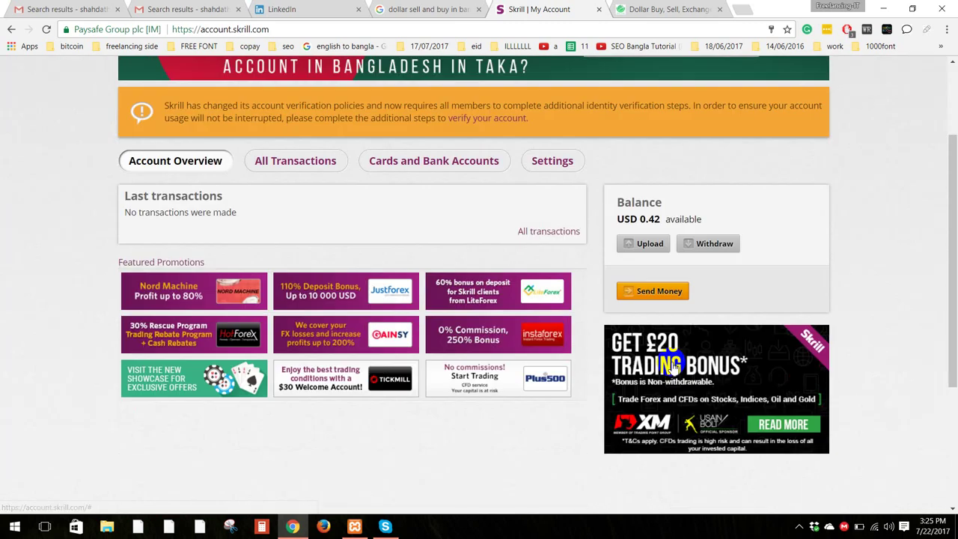
left_click(648, 291)
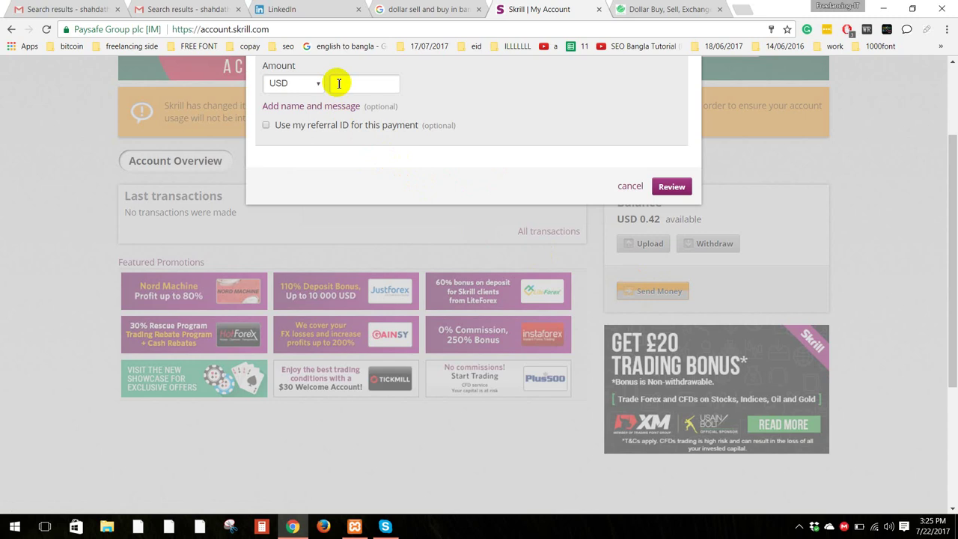
scroll(392, 143, "up", 2)
left_click(320, 169)
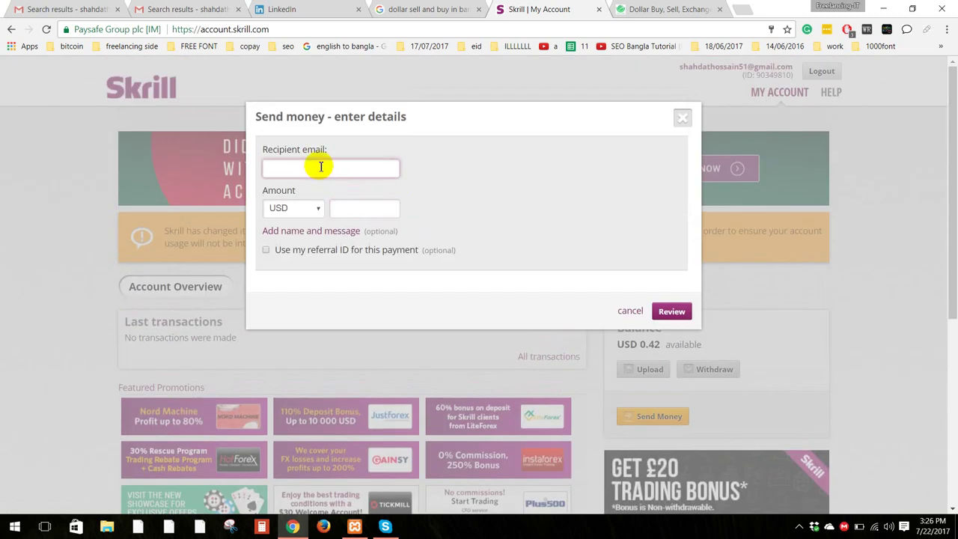
key("ctrl+v")
left_click(357, 206)
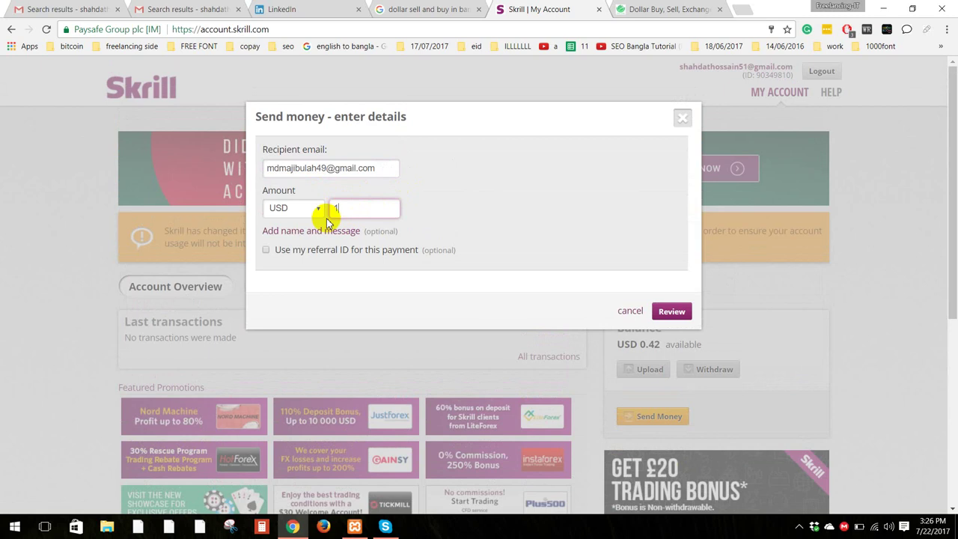
left_click(672, 311)
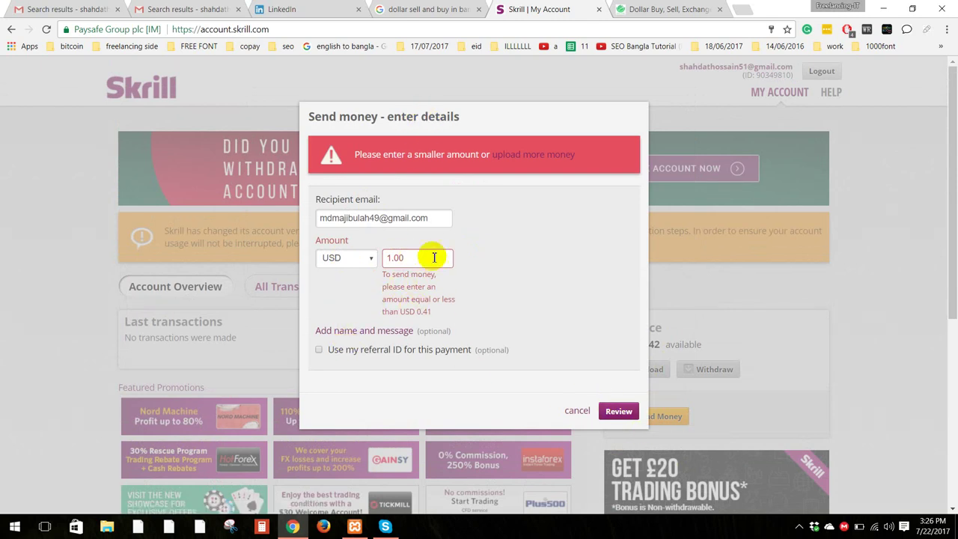
Step: Lower the transfer amount from 41.00 to .40 and review it with the USD 0.01 fee
left_click_drag(434, 258, 367, 246)
type("41")
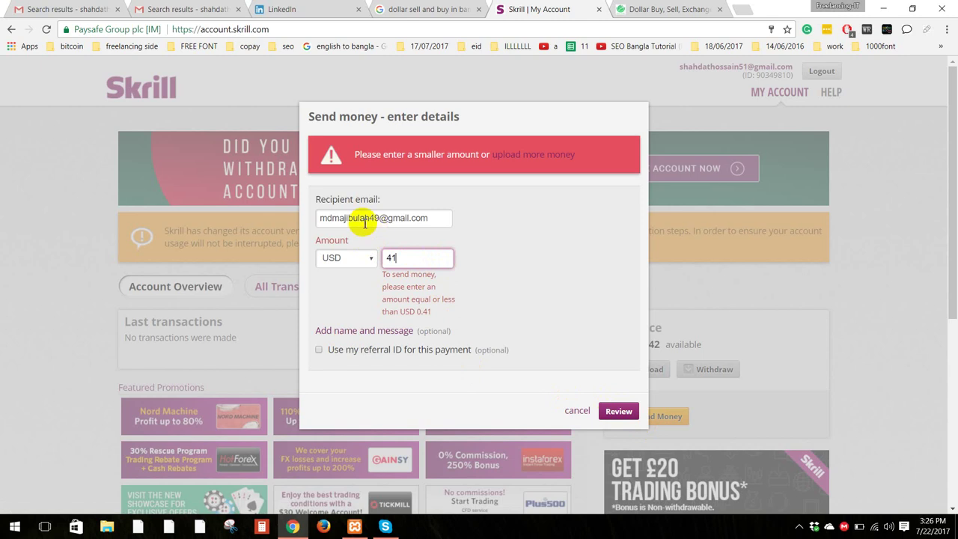
left_click(614, 361)
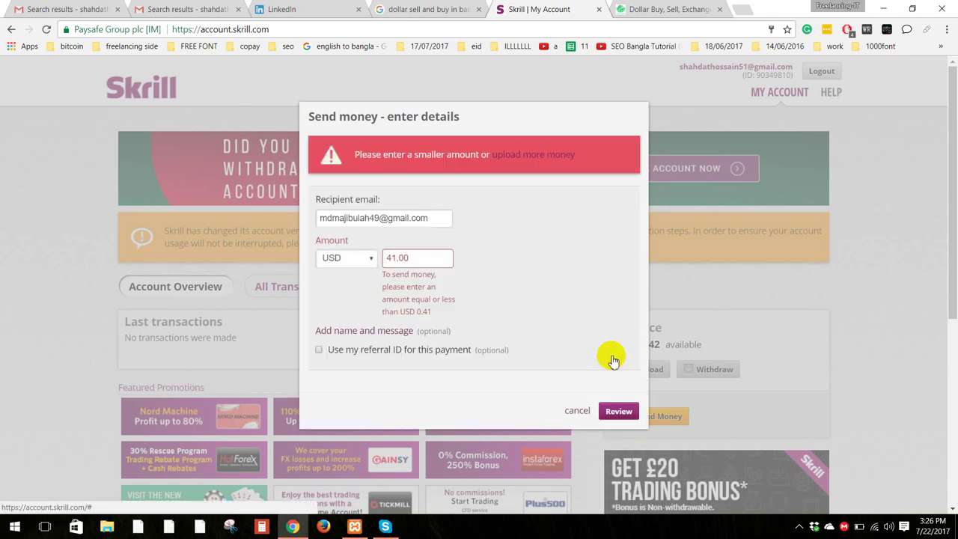
double_click(402, 259)
left_click(402, 268)
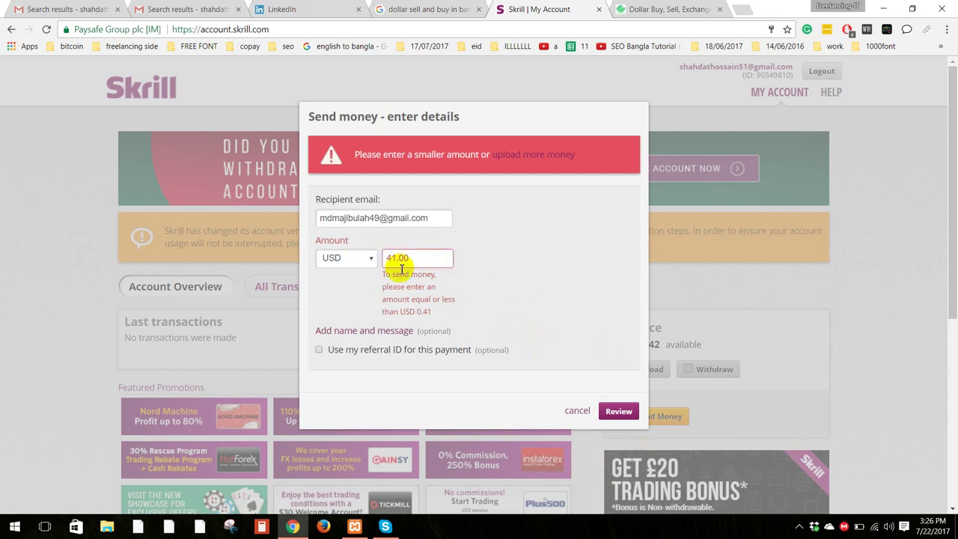
left_click_drag(385, 258, 358, 259)
left_click(434, 259)
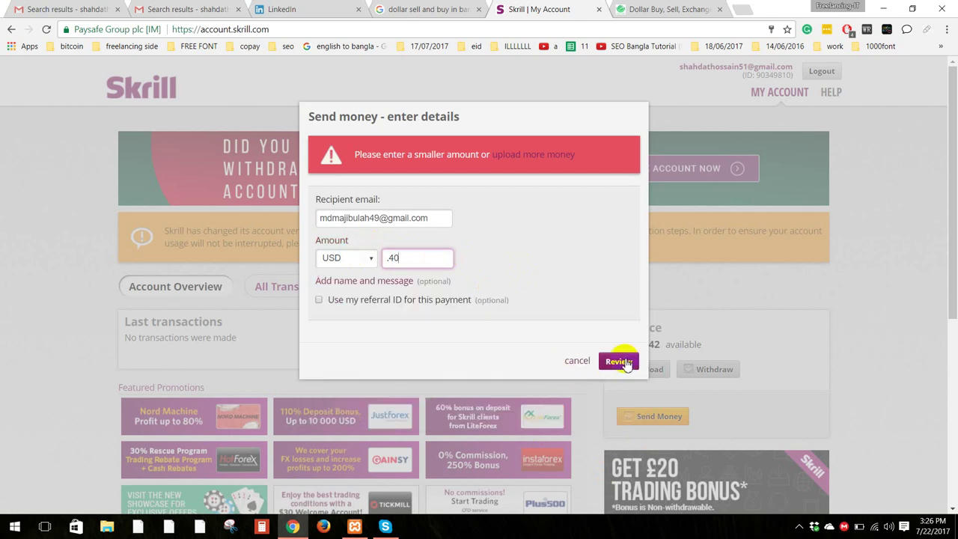
left_click(619, 361)
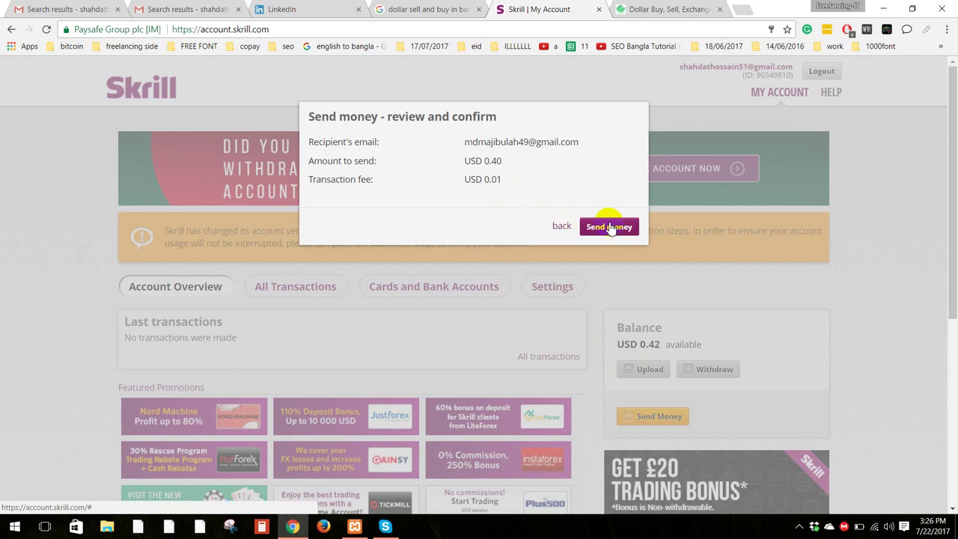
Step: Compare the recipient e-mail on the Skrill review with the one on the Sell page
left_click(631, 8)
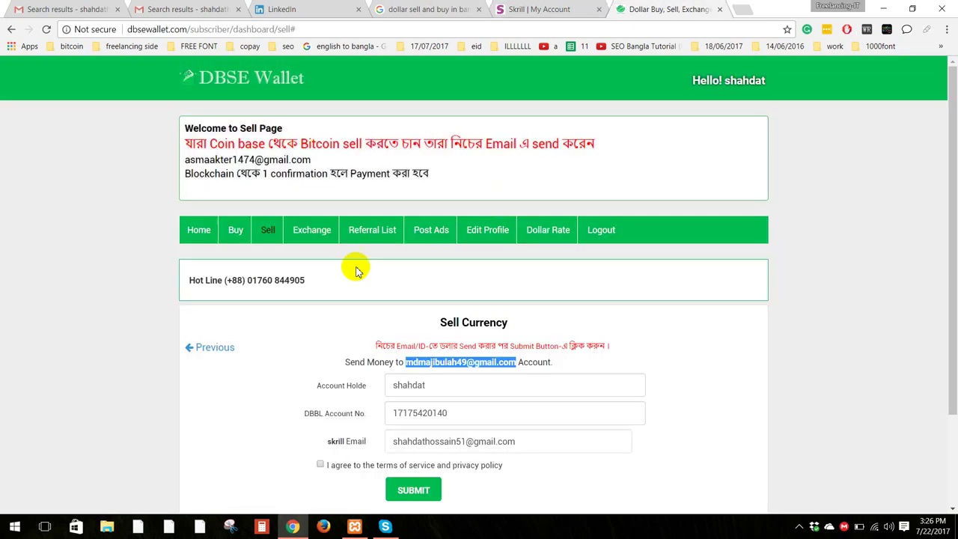
left_click(583, 6)
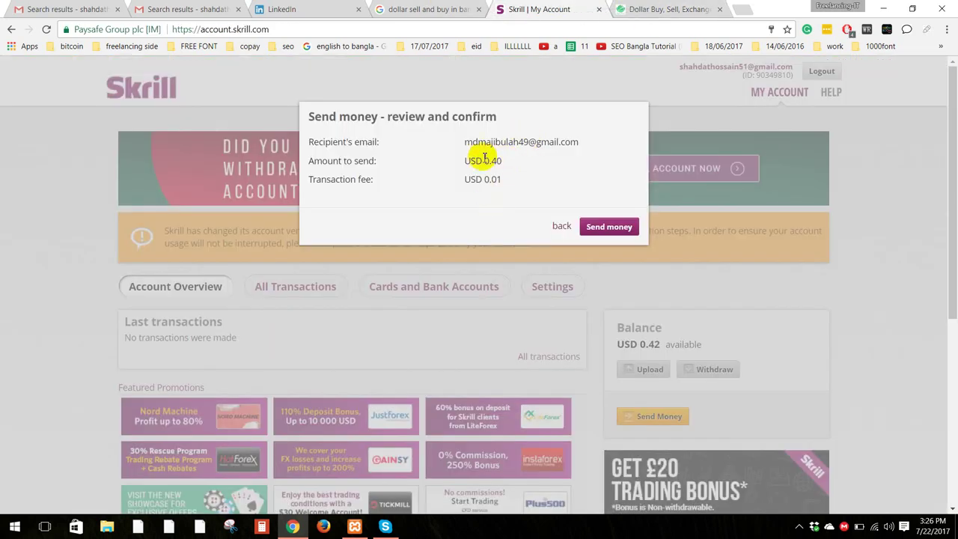
left_click_drag(464, 141, 586, 132)
left_click(632, 9)
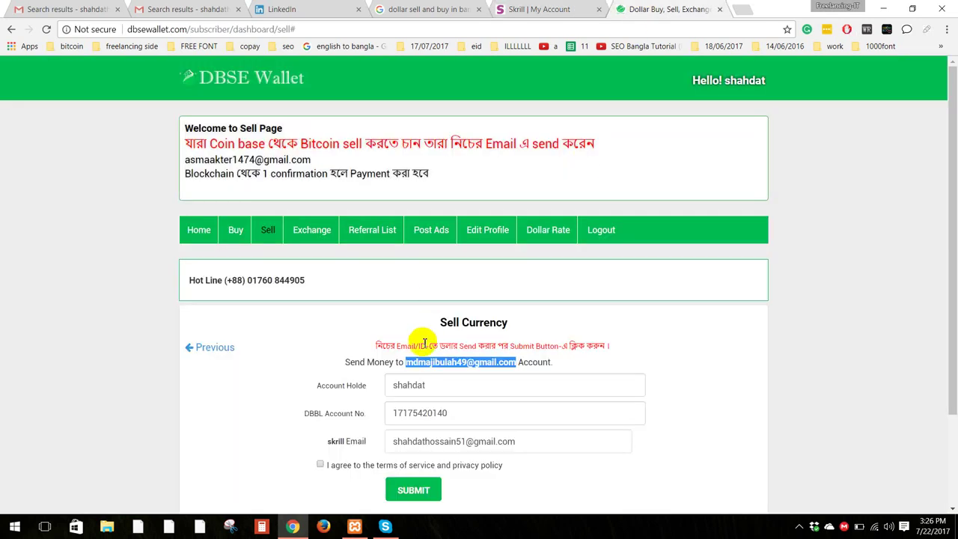
left_click(422, 372)
scroll(423, 372, "down", 3)
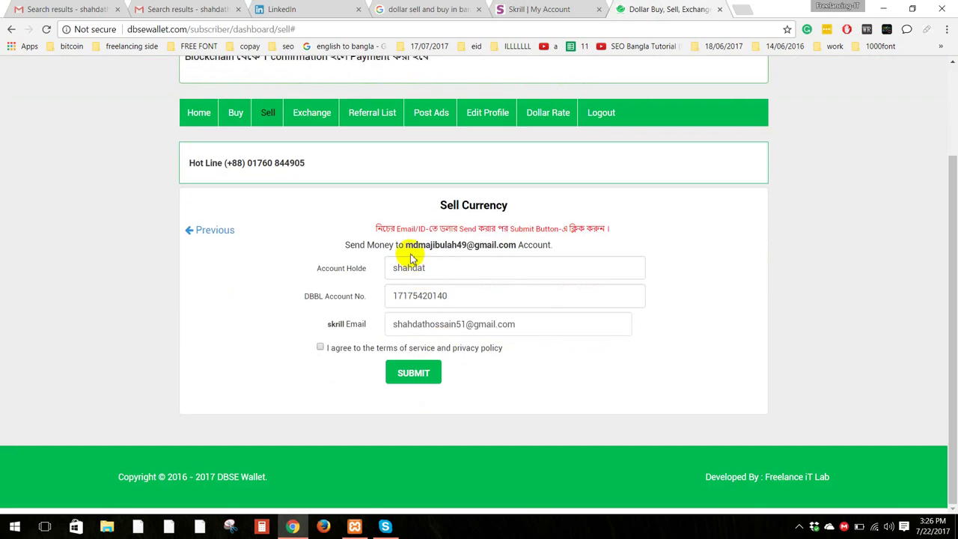
left_click_drag(413, 240, 512, 243)
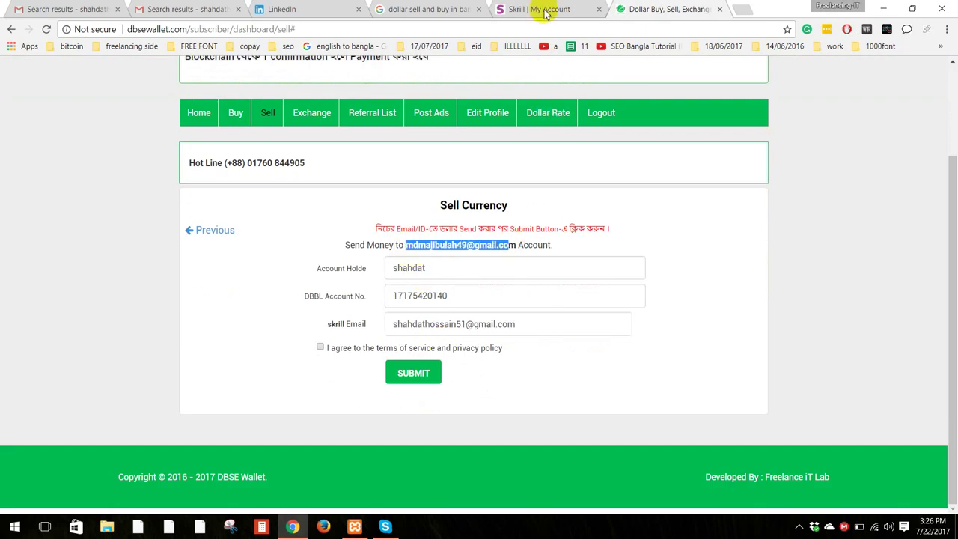
Step: Agree to the terms of service on the sell form to submit the order
left_click(543, 9)
left_click(658, 6)
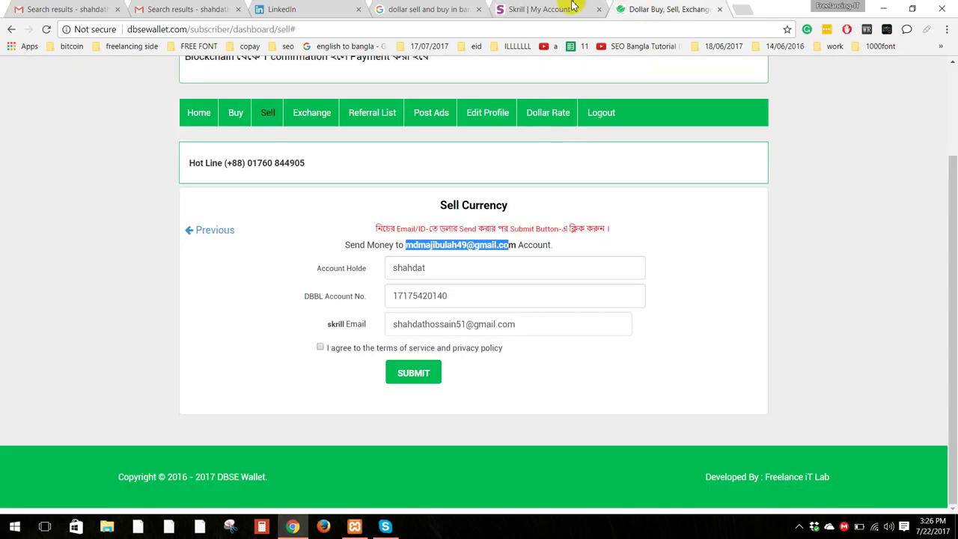
left_click(553, 8)
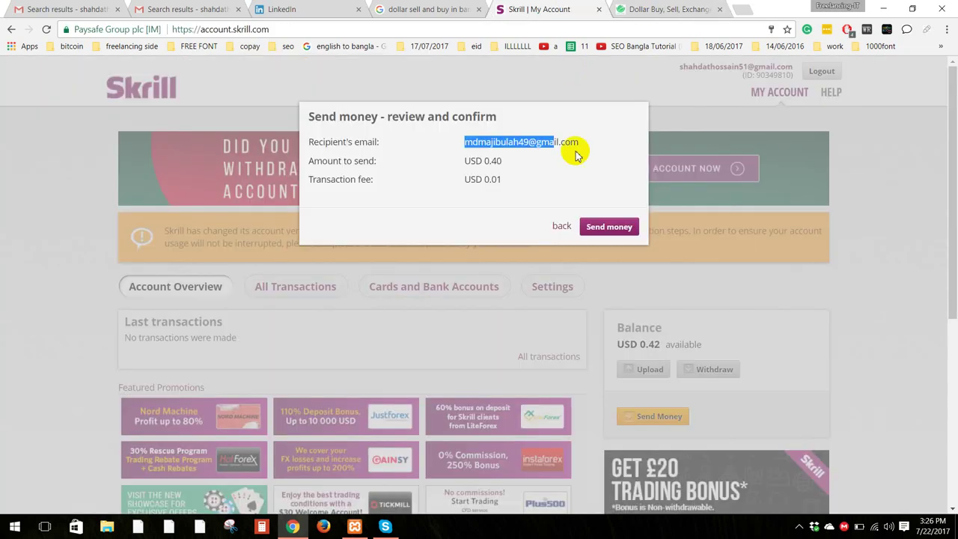
left_click(663, 8)
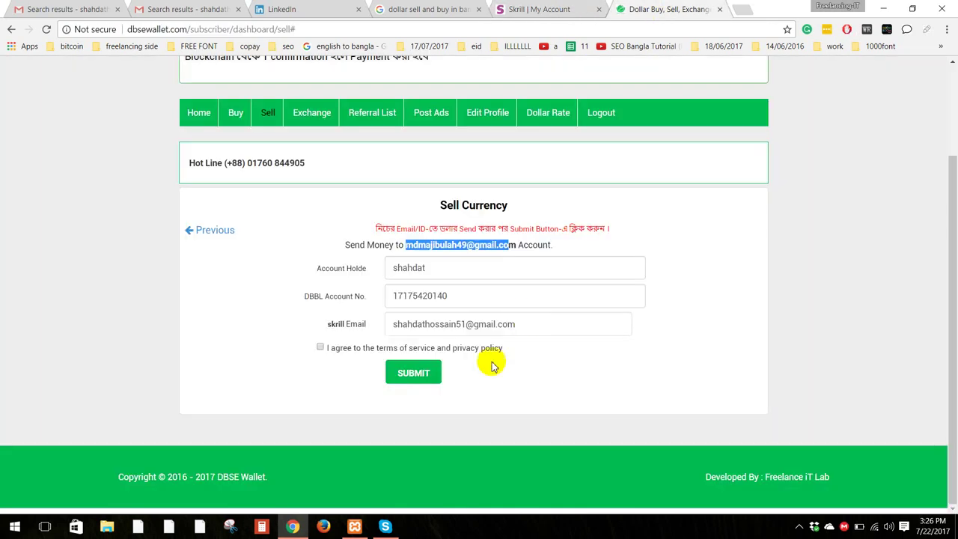
left_click(320, 348)
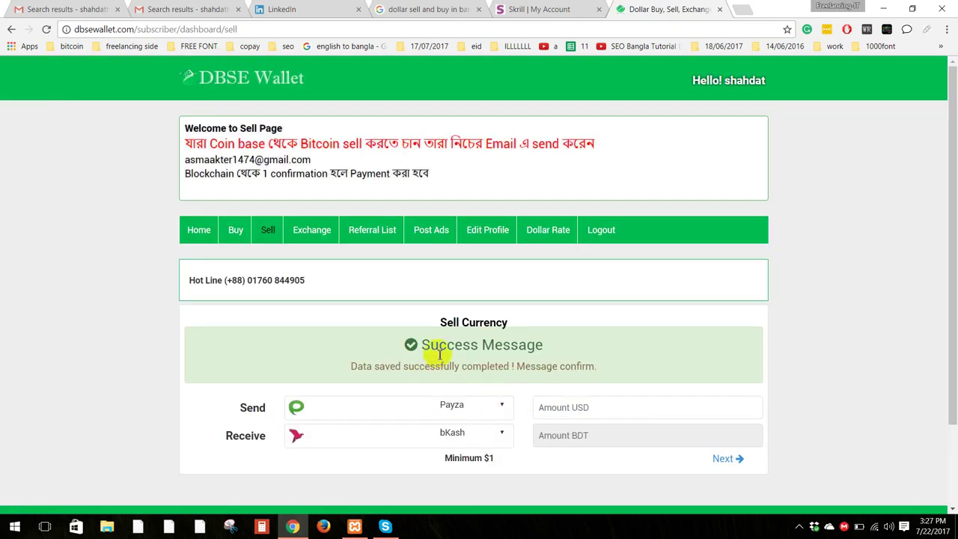
Step: Read the success message confirming the data was saved
left_click_drag(427, 346, 569, 357)
left_click(625, 350)
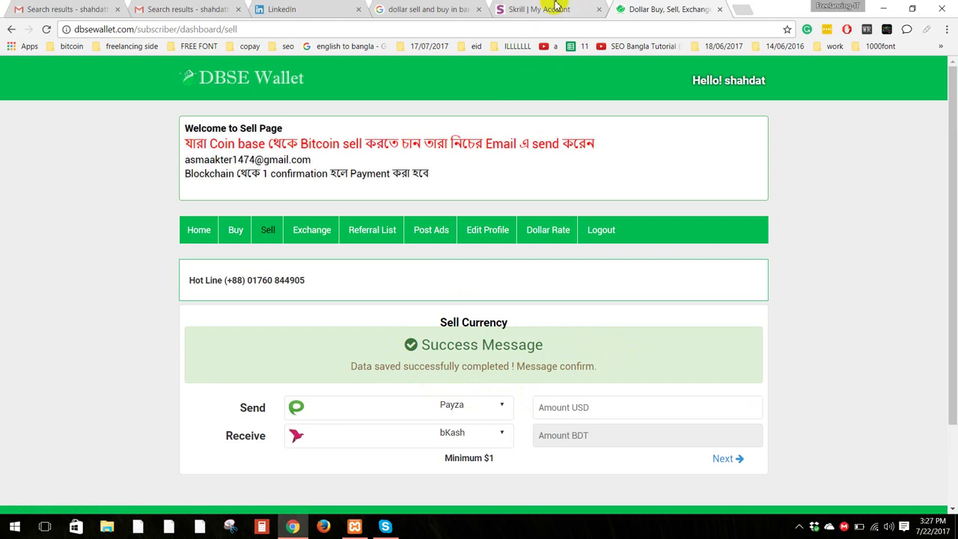
scroll(449, 370, "down", 1)
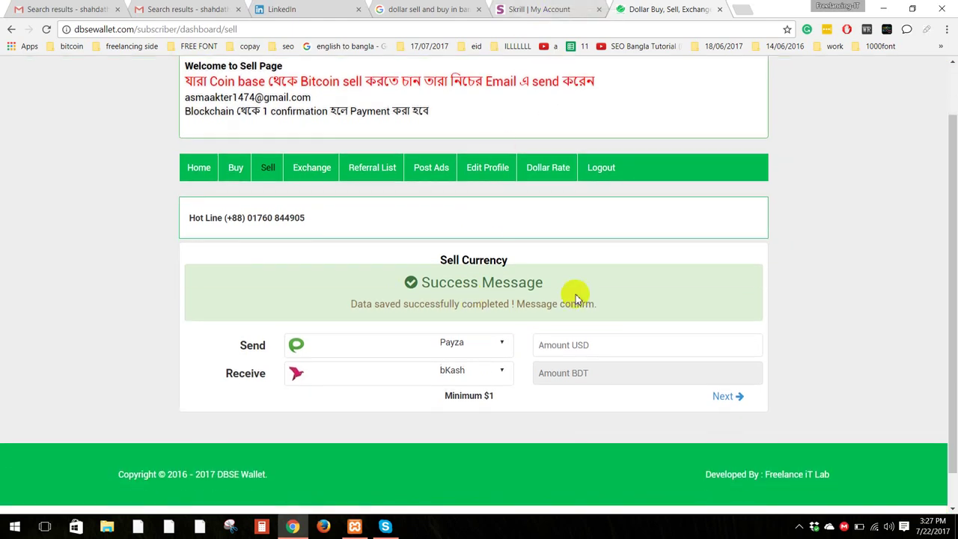
left_click_drag(547, 280, 412, 267)
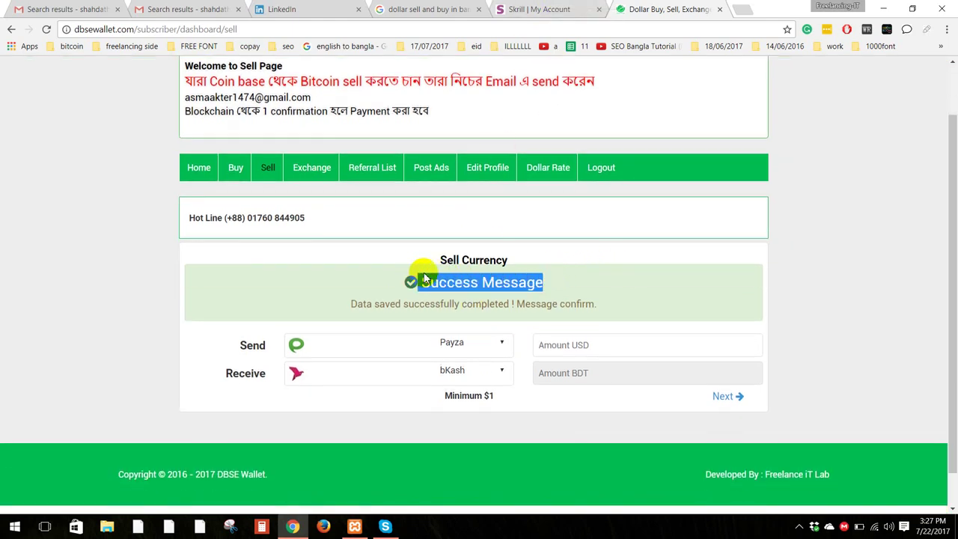
left_click(577, 285)
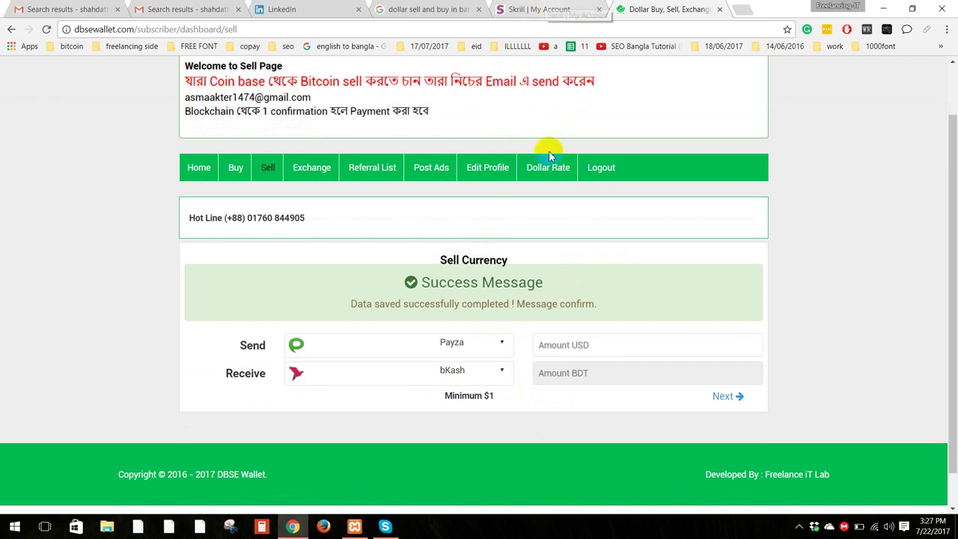
Step: Set Send to Skrill and Receive to DBBL for a new order
left_click(455, 341)
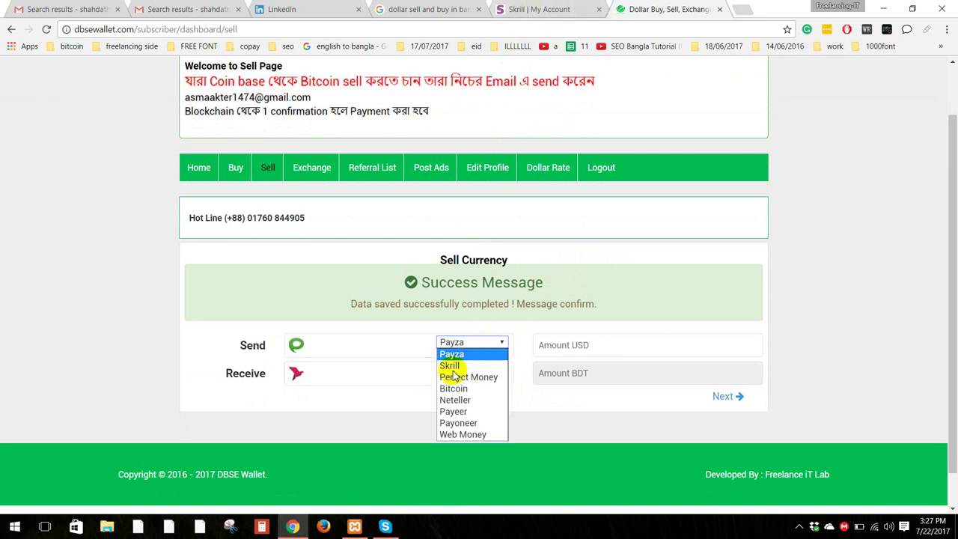
left_click(451, 365)
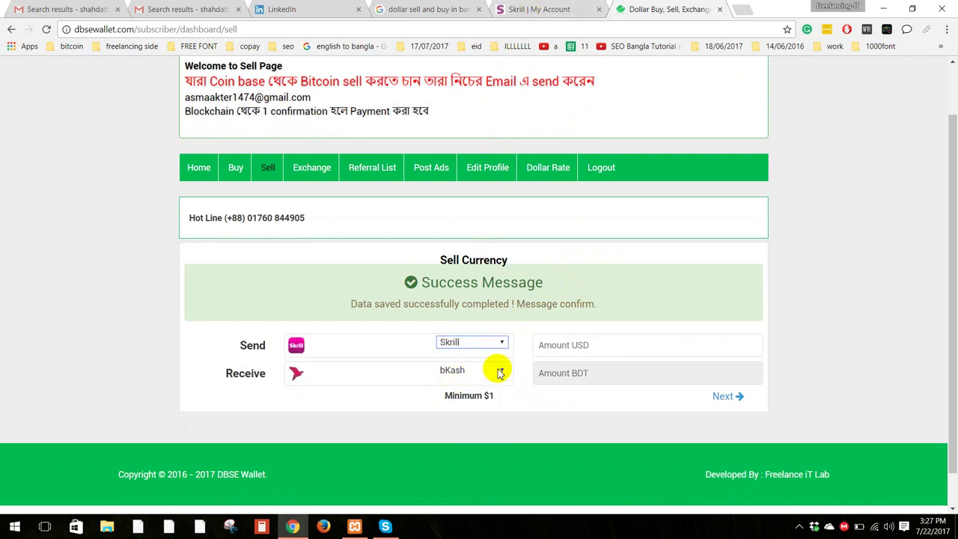
left_click(499, 372)
left_click(475, 390)
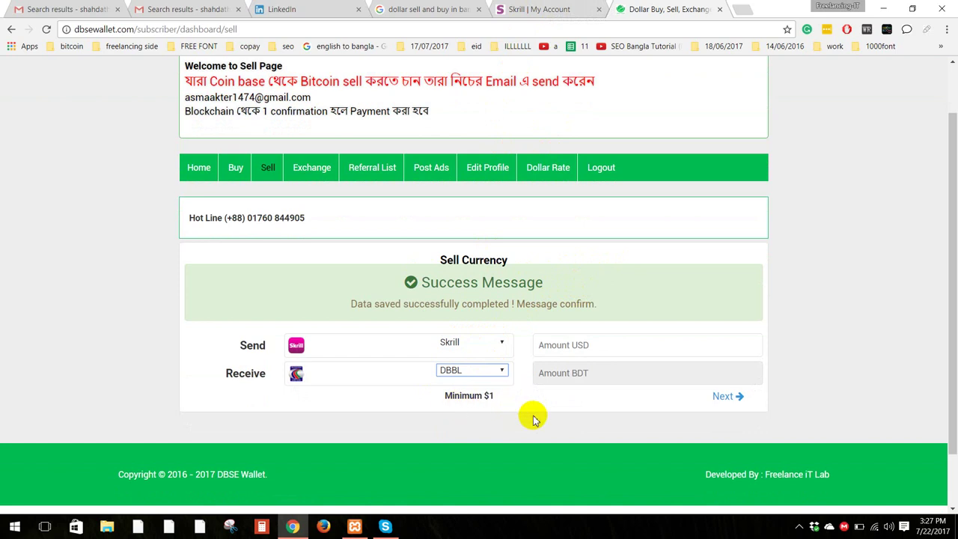
left_click(514, 410)
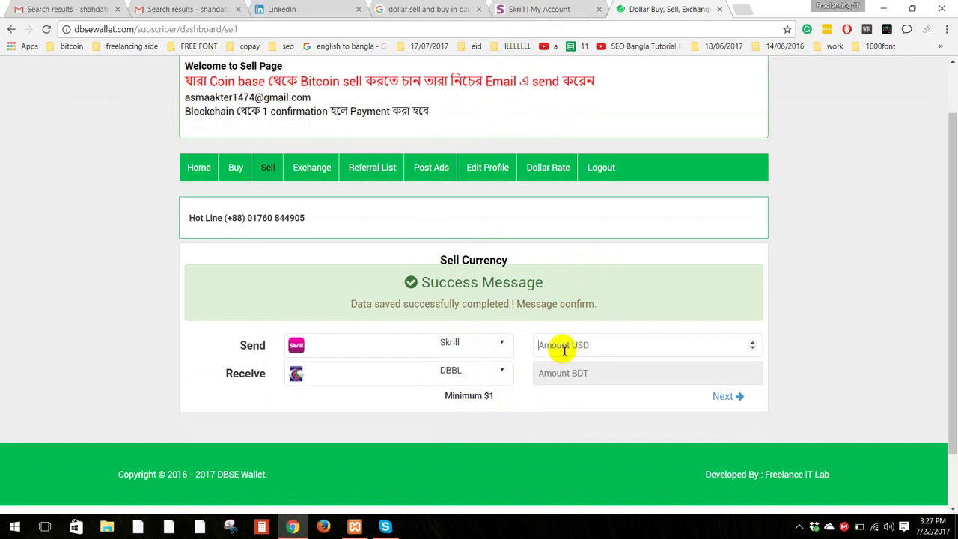
Step: Enter 1 as the USD amount and continue to the payment details step
left_click(545, 9)
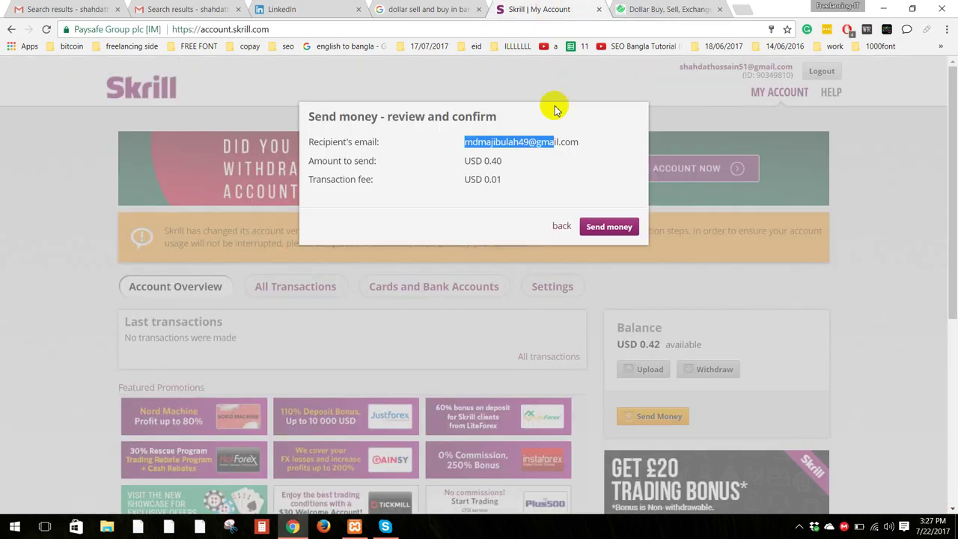
left_click(636, 9)
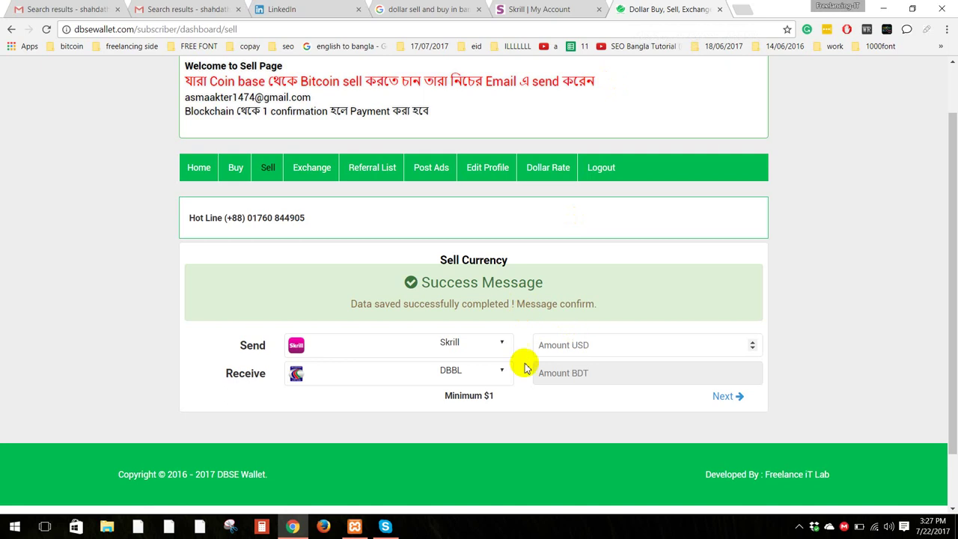
left_click(591, 345)
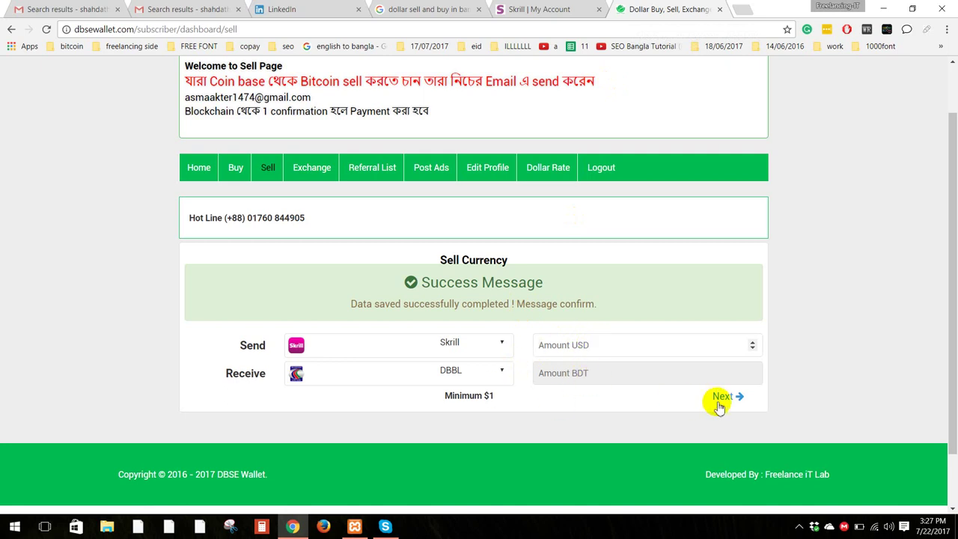
type("1")
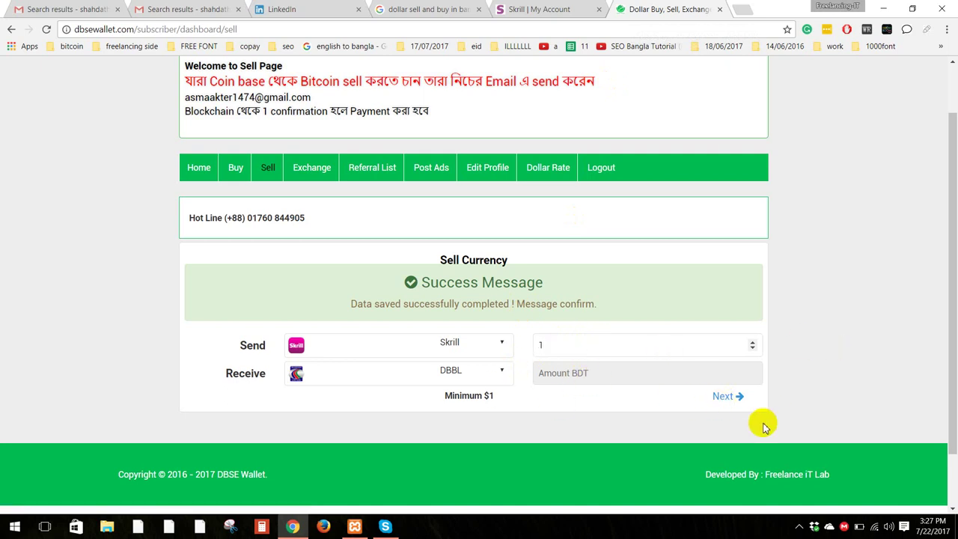
left_click(719, 395)
scroll(517, 377, "down", 1)
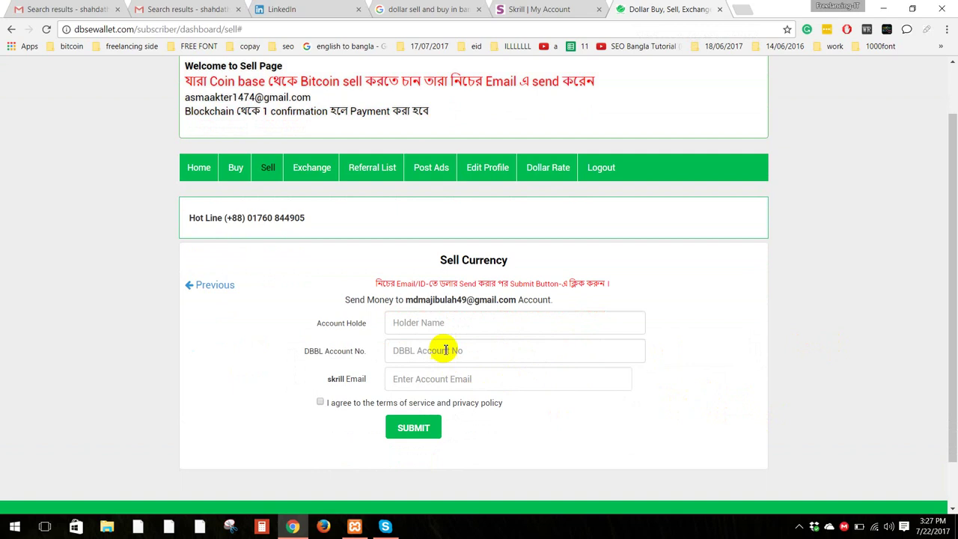
Step: Leave the DBBL Account No field and return to the pending USD 0.40 Skrill review
left_click(444, 349)
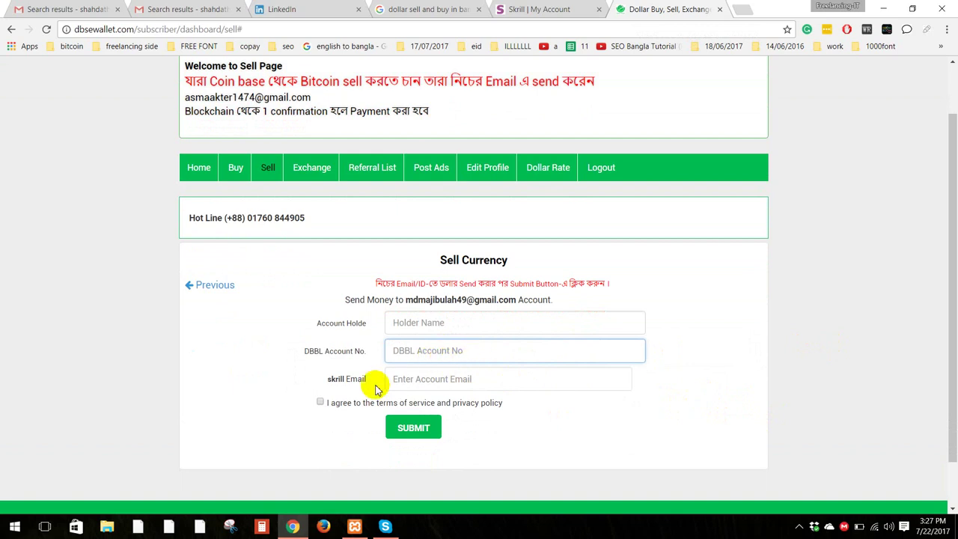
left_click(562, 7)
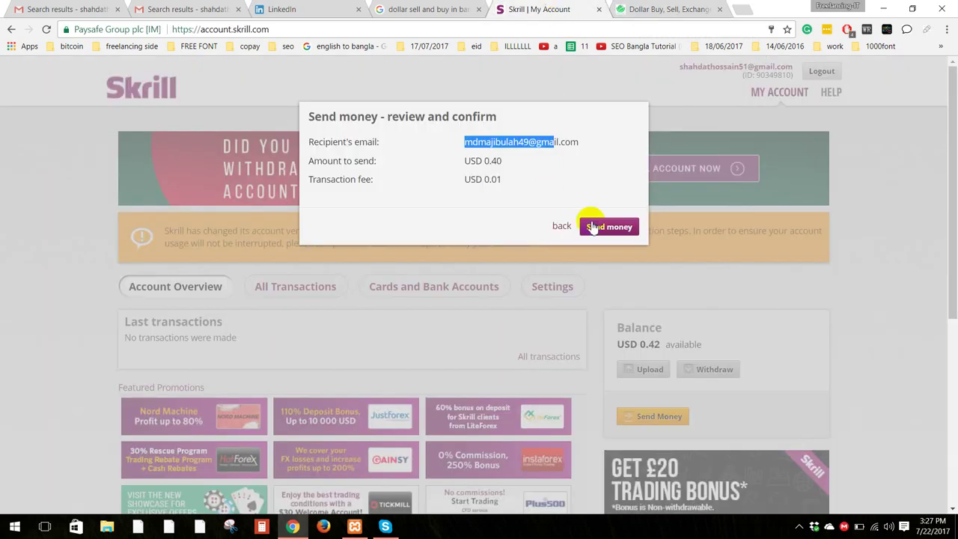